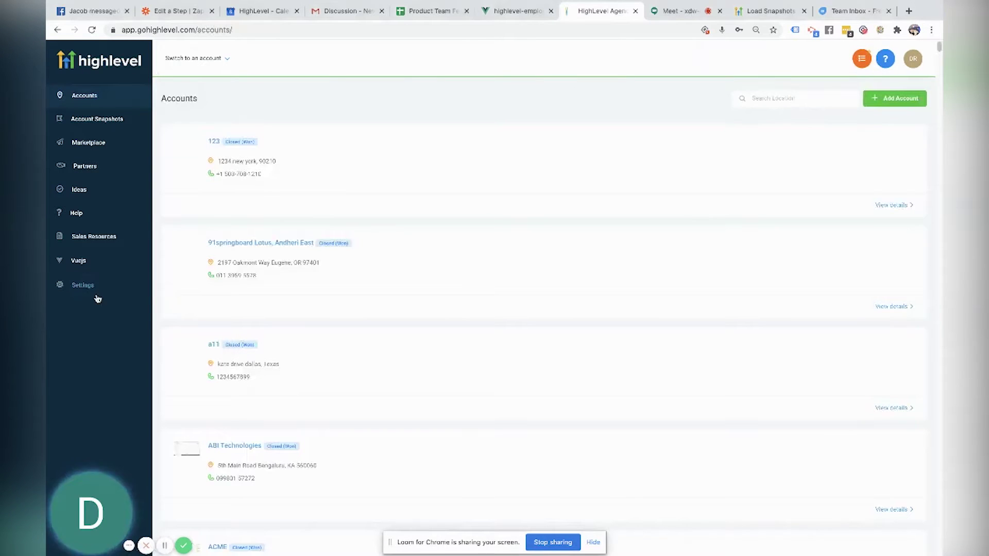
Open Settings > Account Snapshot and start creating a new snapshot.
left_click(82, 285)
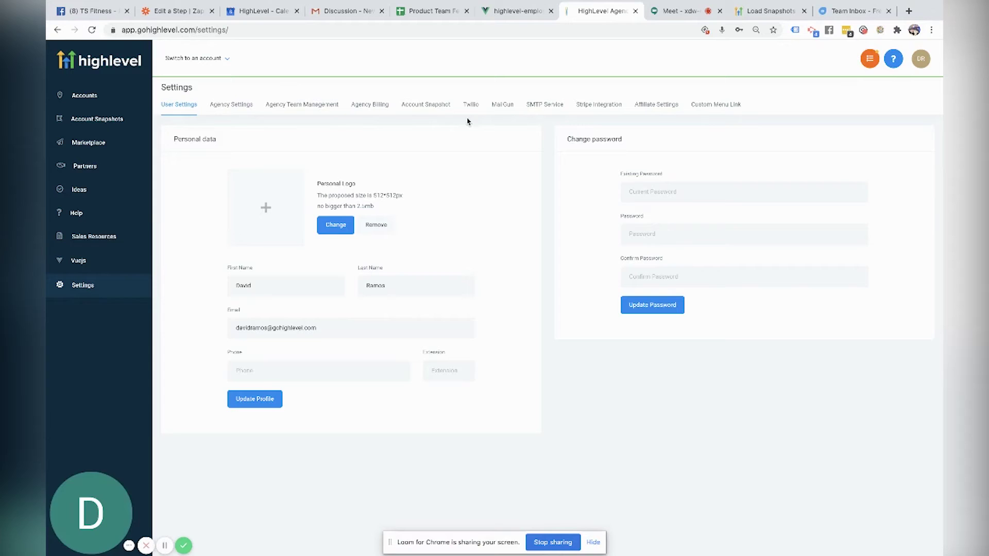
left_click(435, 105)
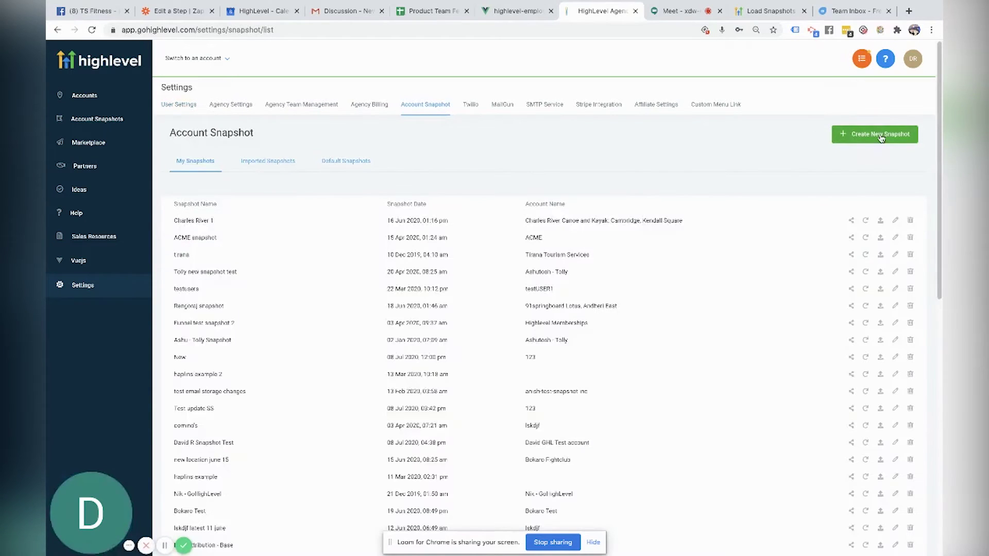
left_click(882, 135)
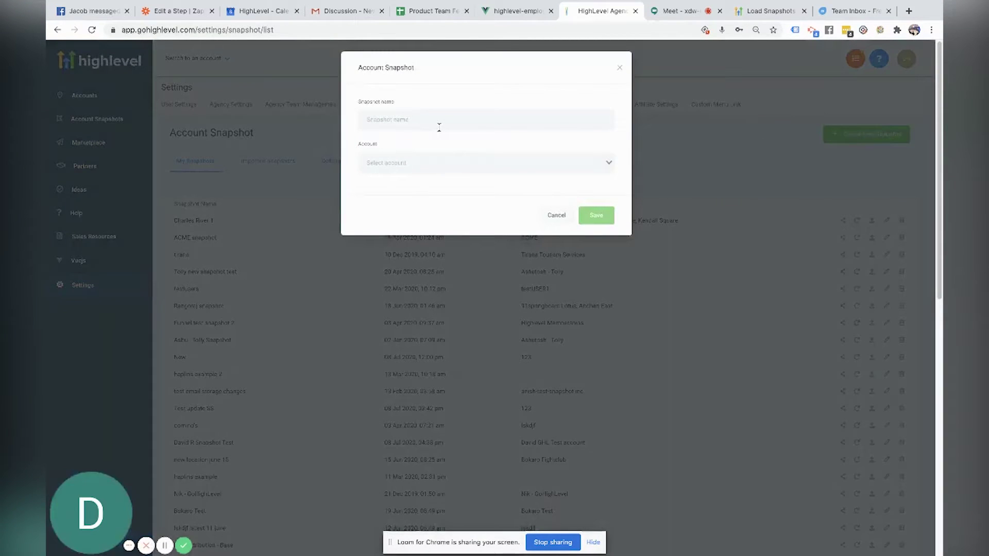
Enter a snapshot name and choose the test account as the snapshot source.
left_click(439, 127)
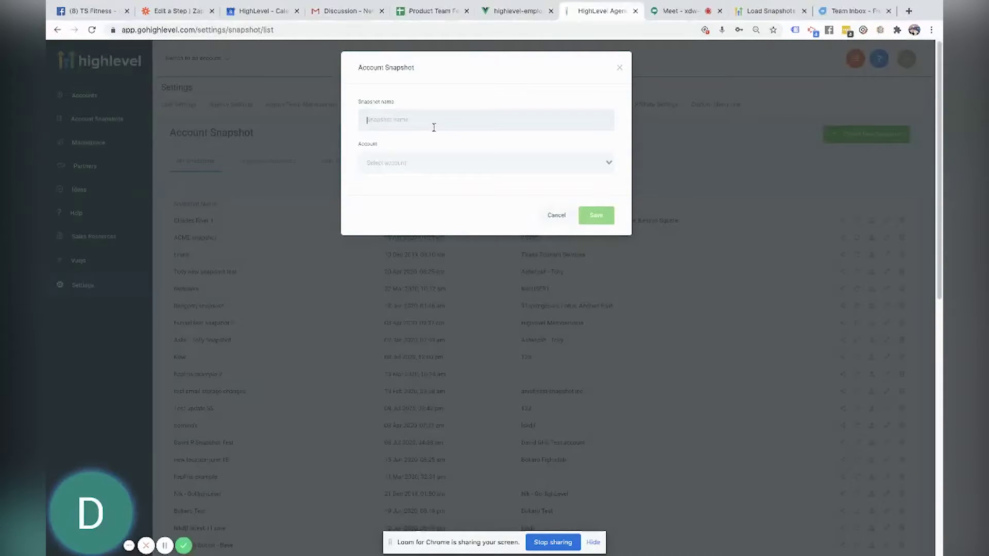
type("David ")
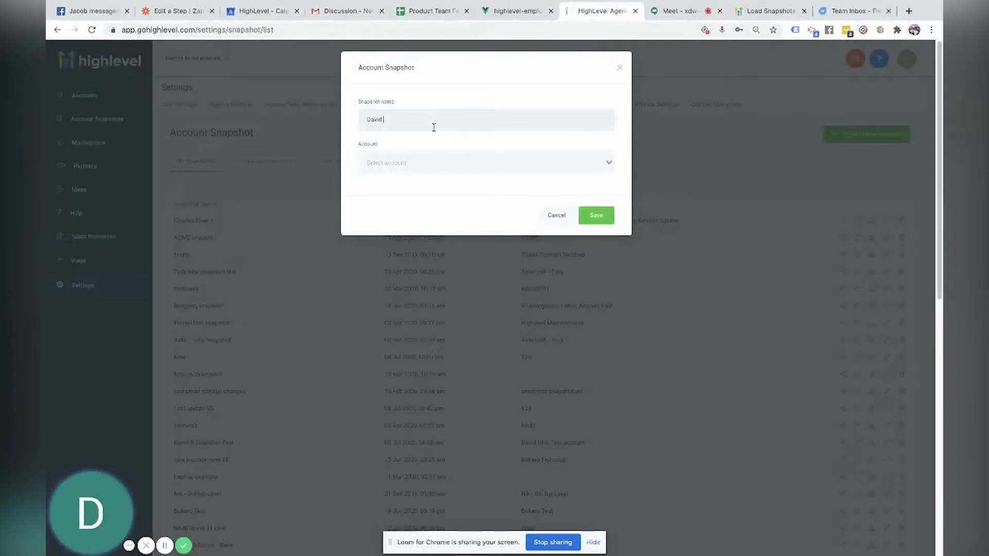
type("Rtest")
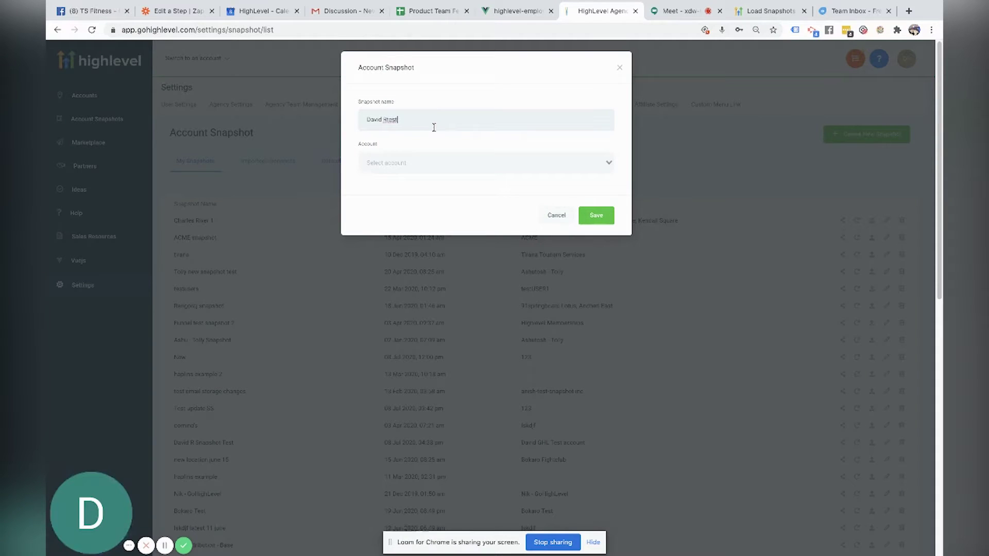
left_click(446, 164)
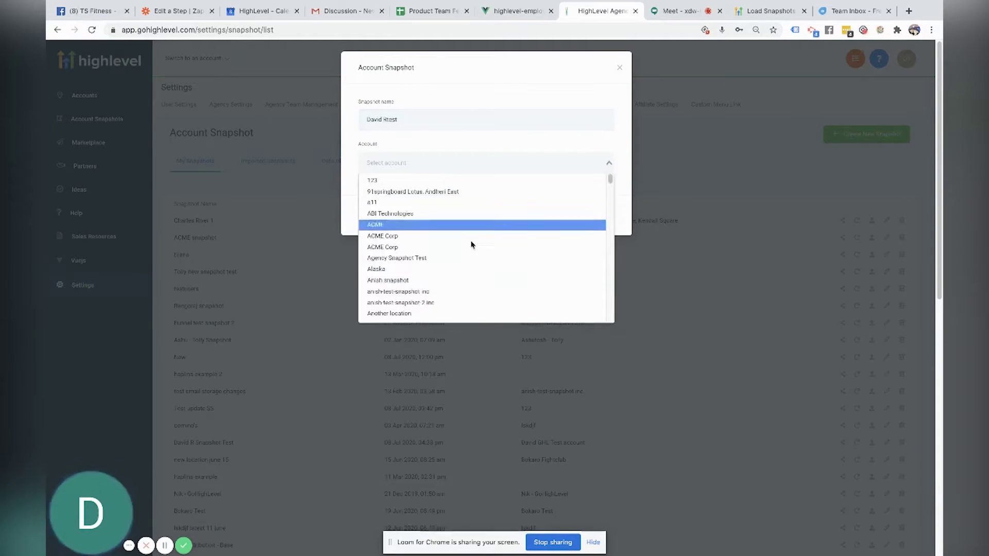
scroll(474, 262, "down", 3)
type("dav")
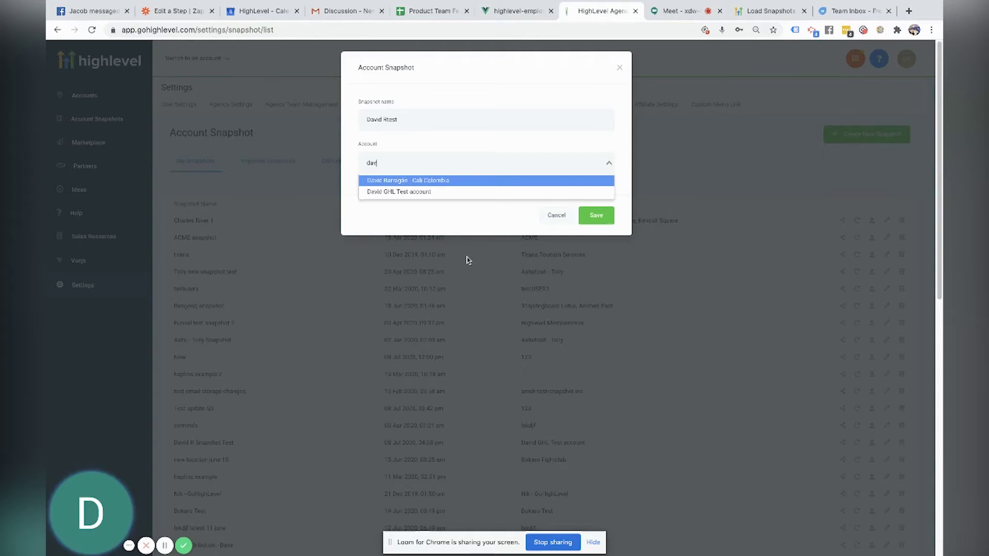
left_click(430, 193)
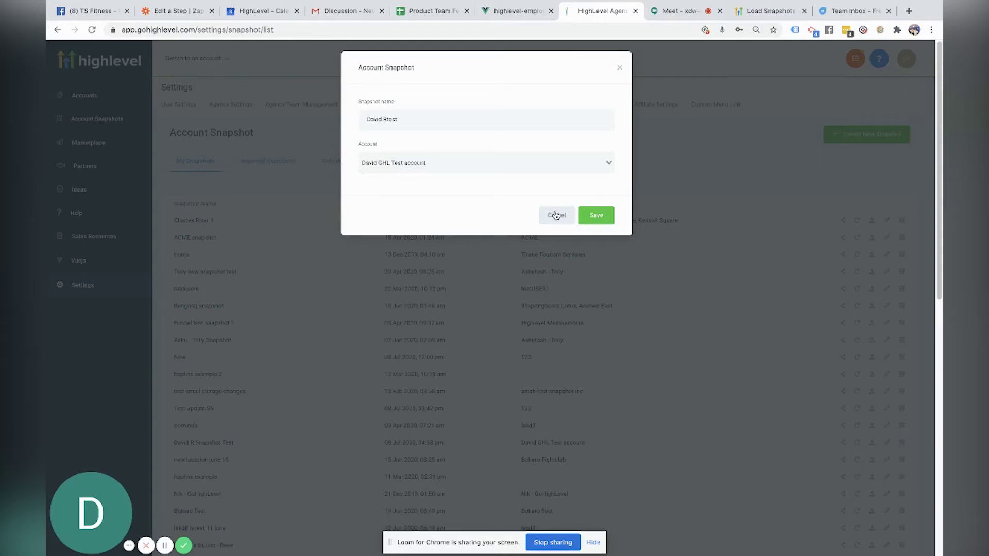
Cancel the unsaved snapshot and open the Dtest account from the Accounts list.
left_click(620, 68)
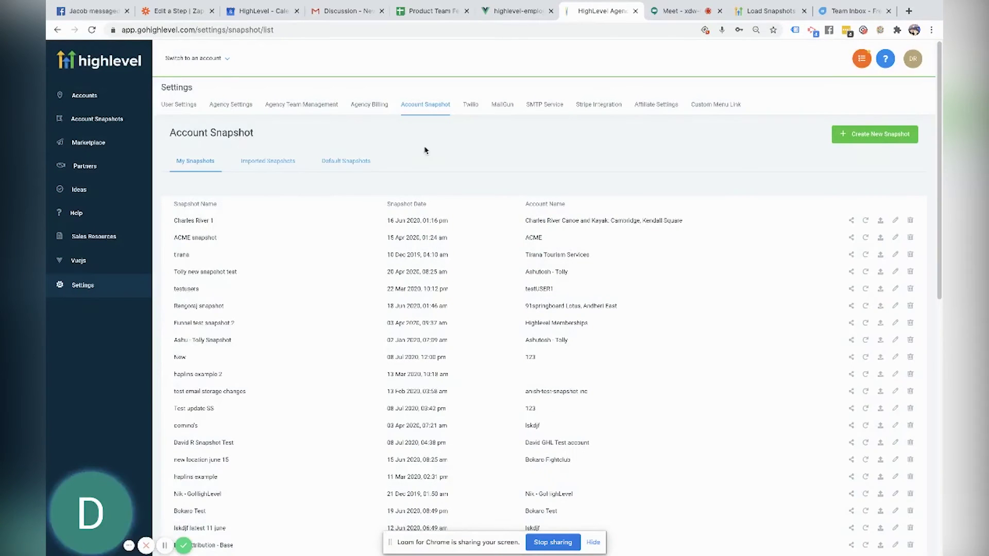
left_click(73, 96)
left_click(757, 103)
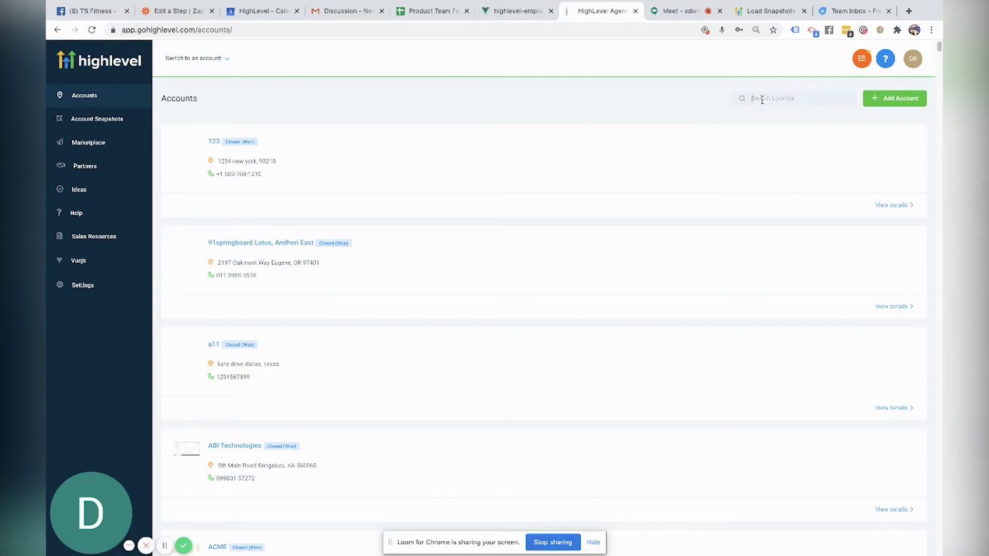
type("D")
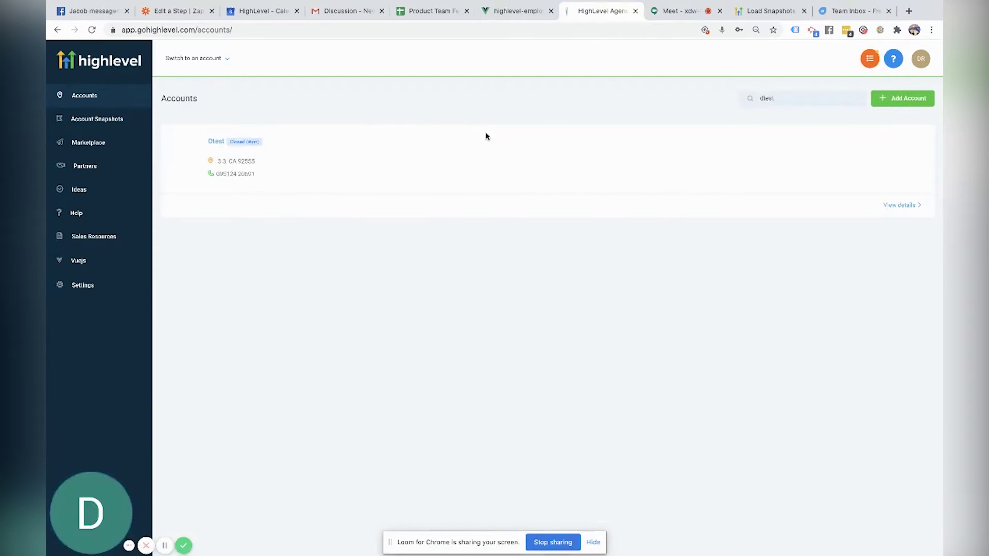
left_click(217, 142)
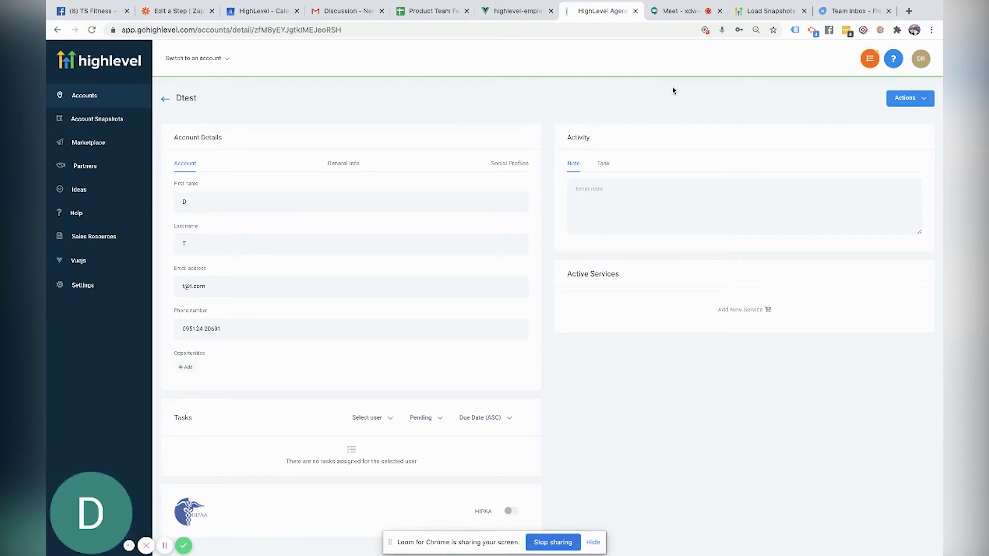
Choose Actions > Load Snapshot in Dtest and select the user's own test snapshot.
left_click(905, 98)
left_click(893, 119)
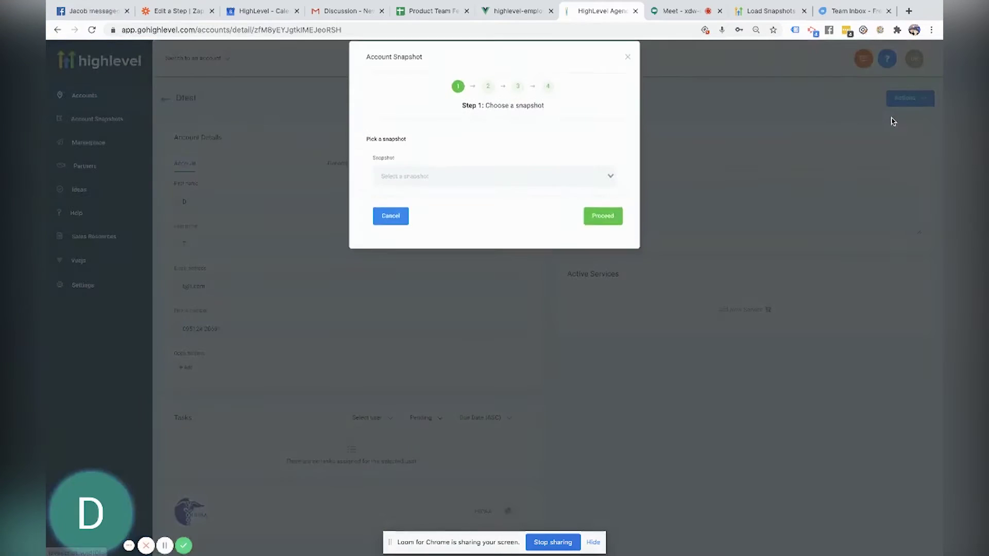
left_click(498, 187)
type("david")
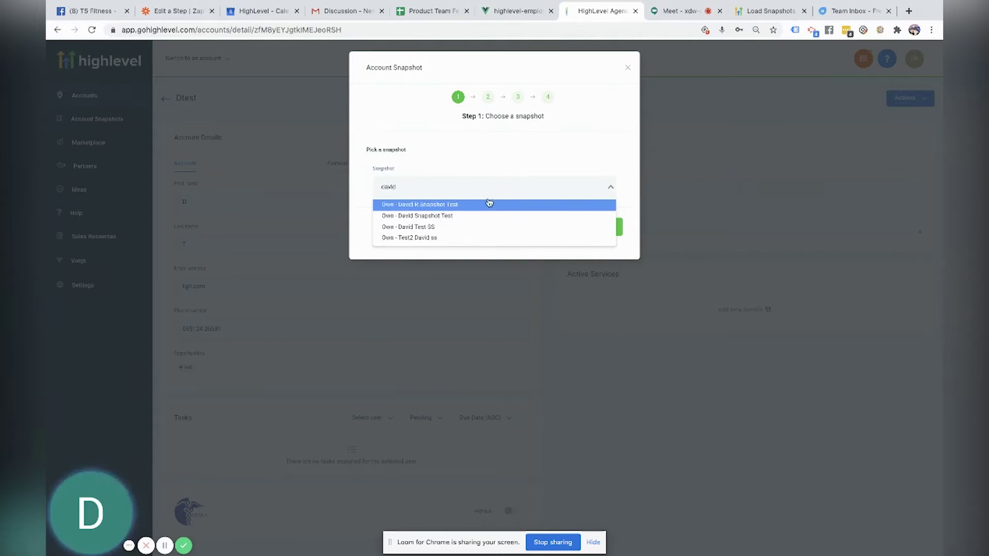
left_click(447, 208)
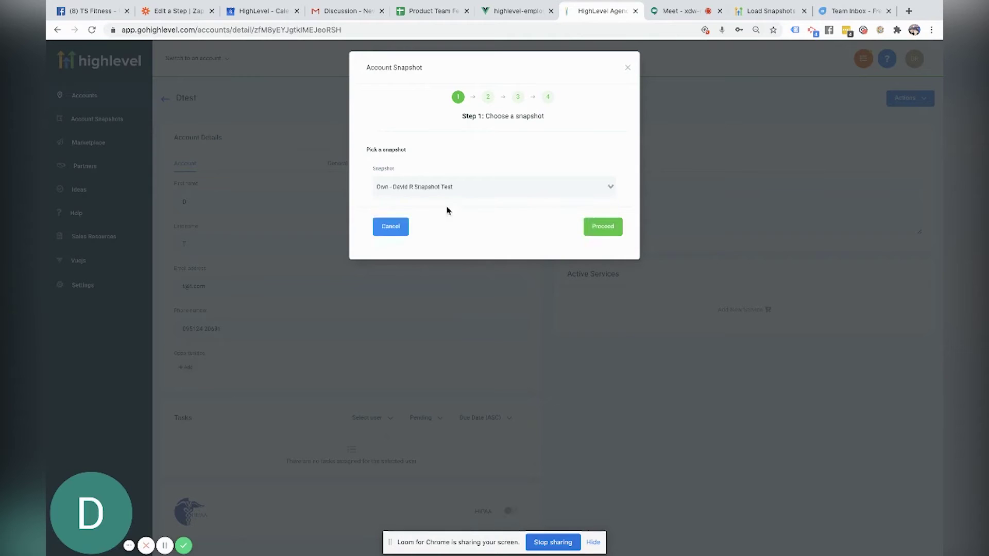
Expand Review Settings, Pipelines, Campaigns, Triggers and Funnels; set the trigger and 'test' funnel to Skip.
left_click(601, 228)
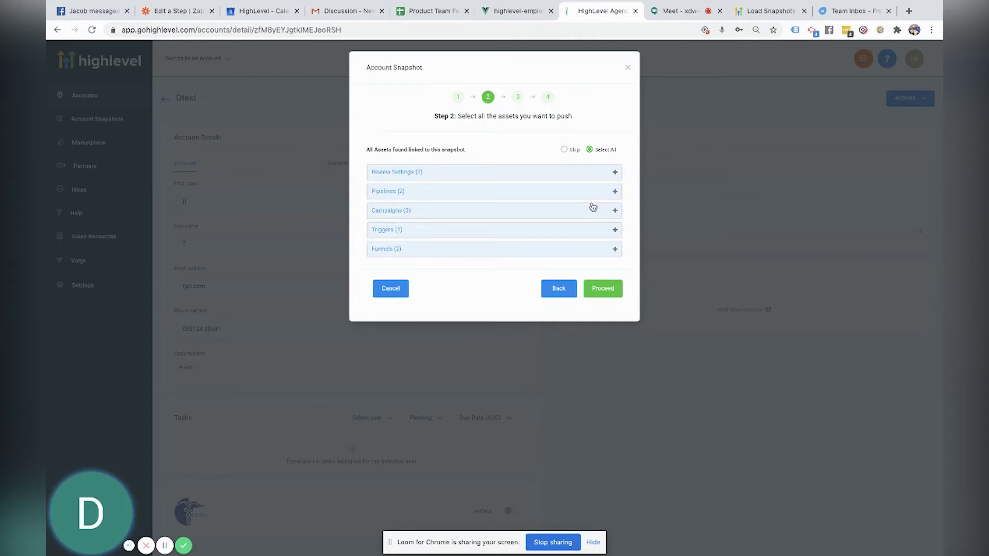
left_click(585, 170)
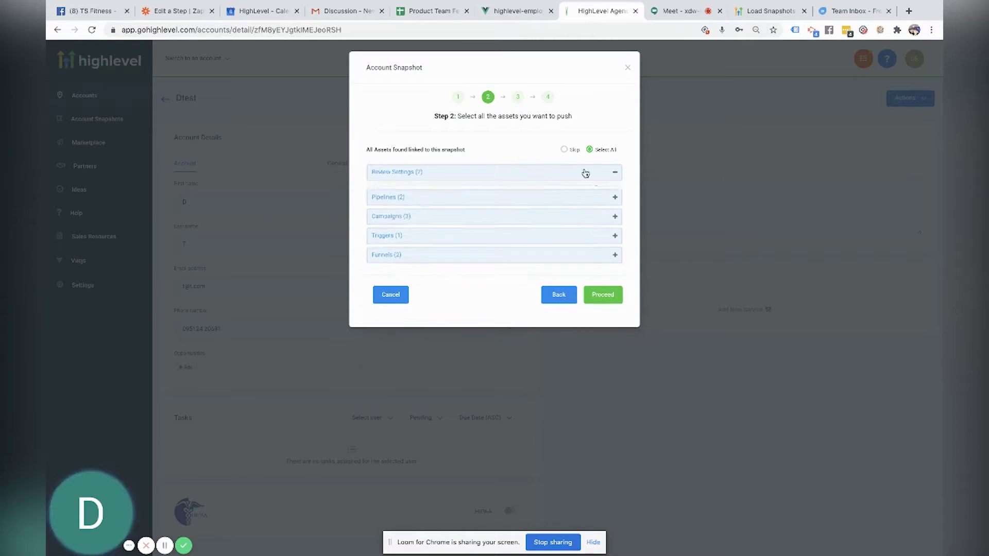
left_click(586, 229)
left_click(577, 282)
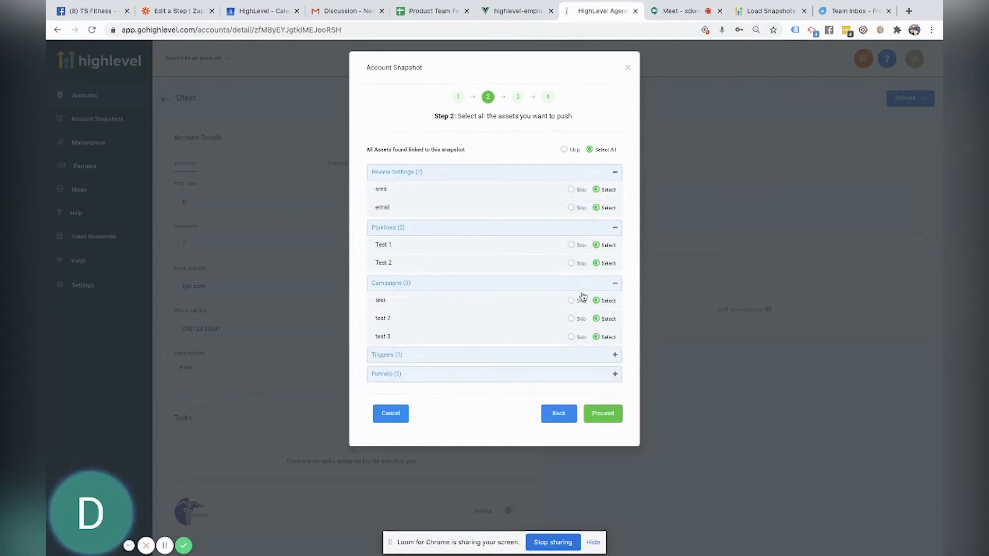
left_click(590, 356)
left_click(591, 396)
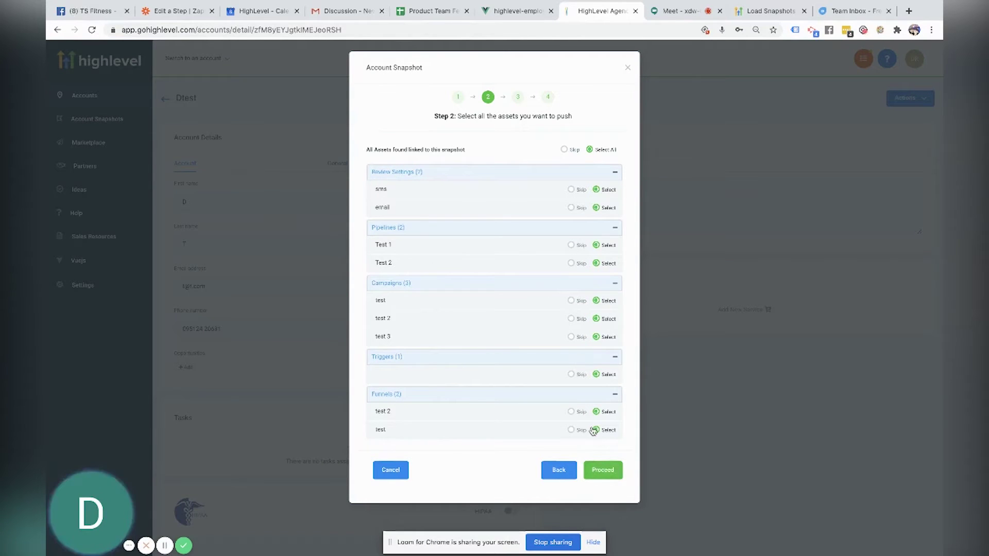
left_click(571, 375)
left_click(572, 430)
Move on to the conflict check and expand the Dtest conflict list.
left_click(602, 470)
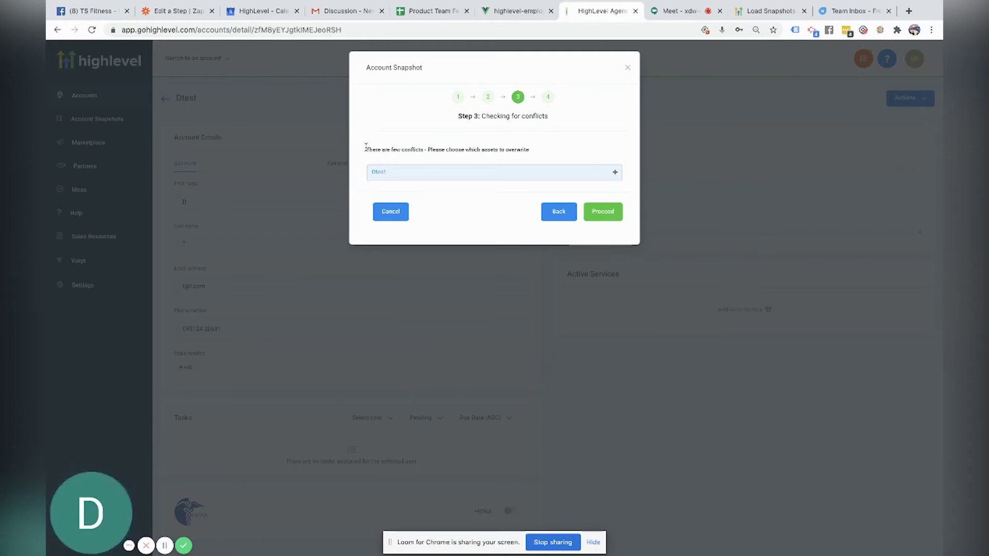
left_click_drag(366, 147, 570, 152)
left_click(570, 154)
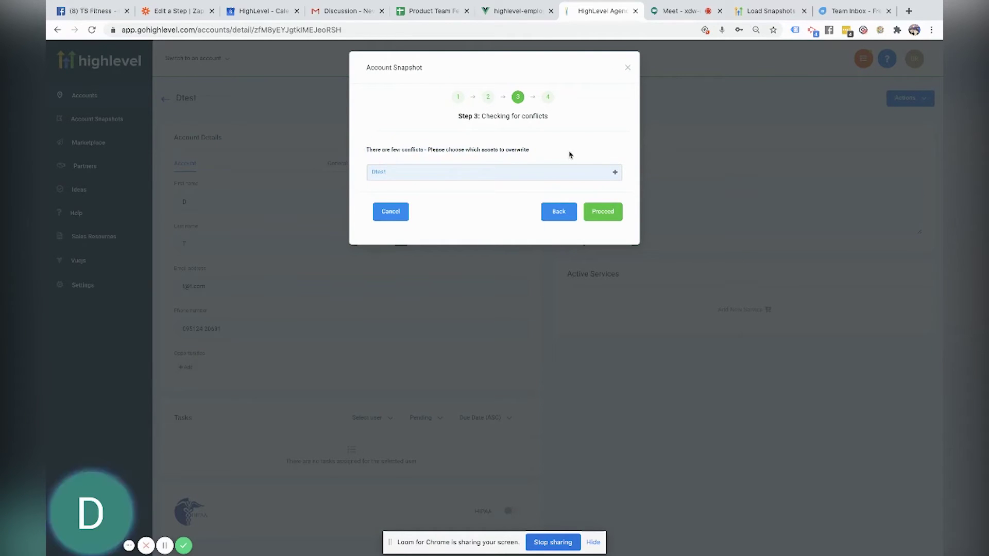
left_click(532, 177)
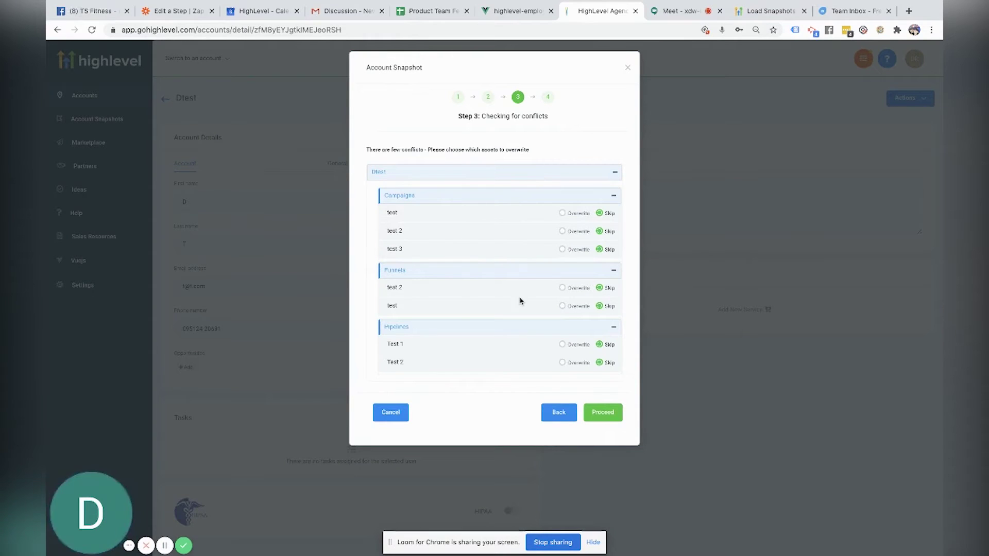
Overwrite campaigns test, test 2, test 3, funnels test 2, test, and pipelines Test 1, Test 2.
left_click(562, 214)
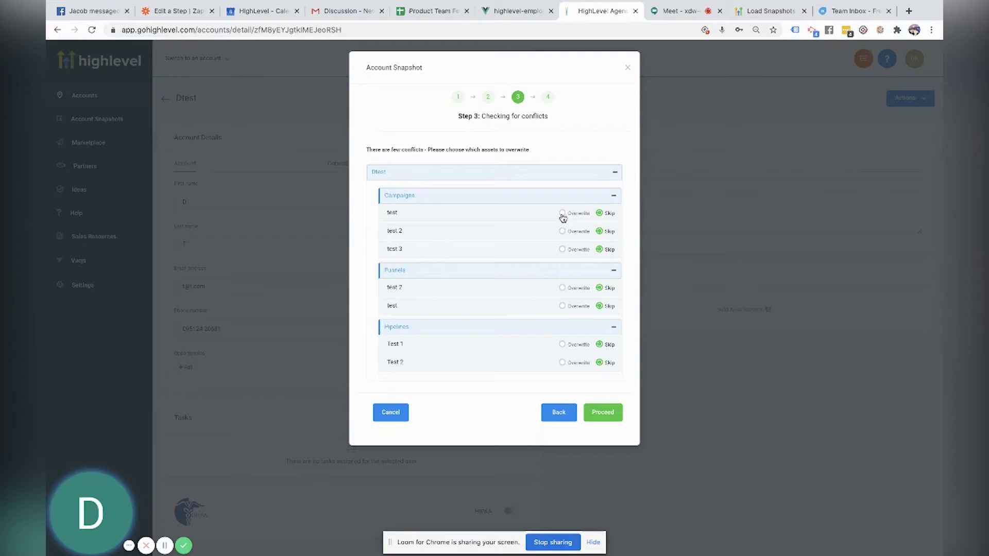
left_click(562, 231)
left_click(562, 249)
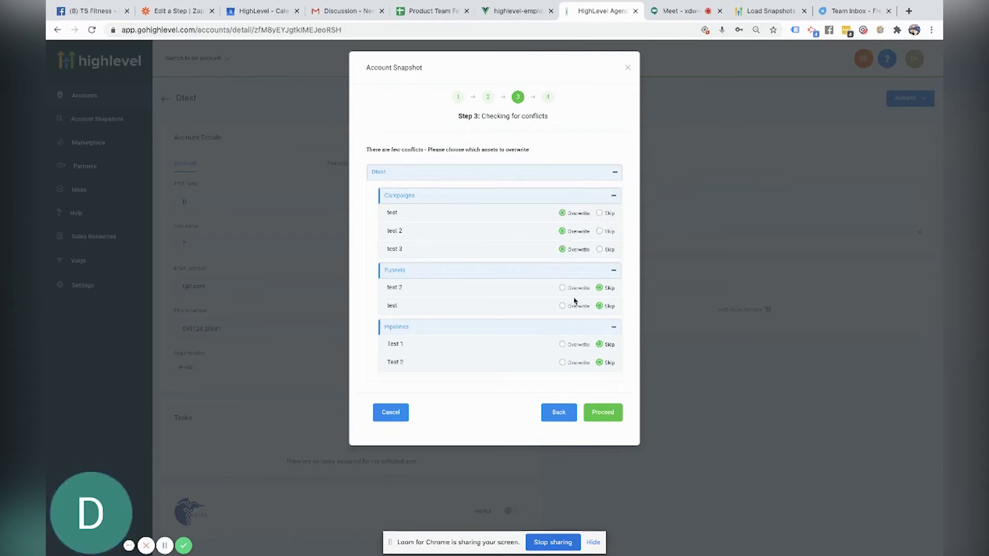
left_click(562, 287)
left_click(562, 306)
left_click(562, 344)
left_click(562, 363)
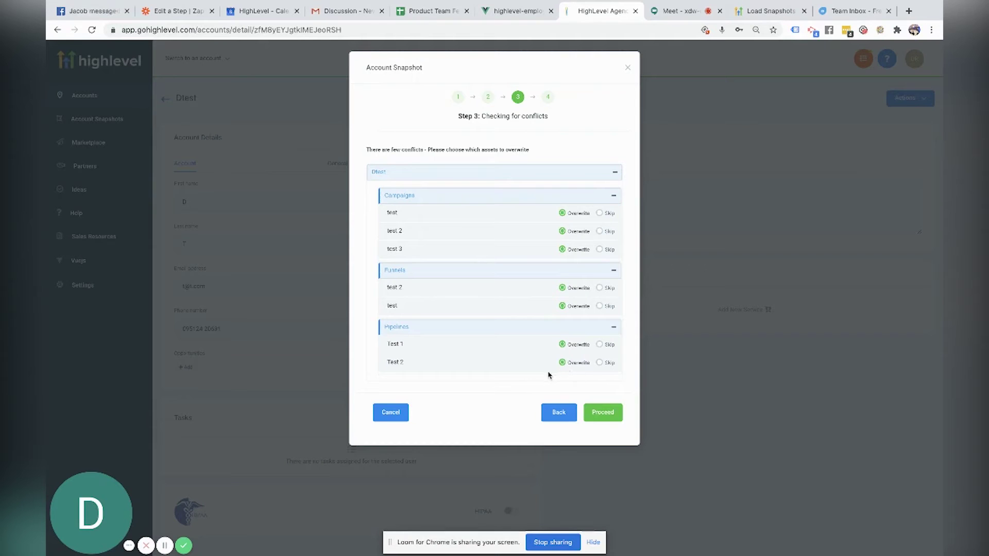
Adjust the test campaign and test 2 funnel choices, then continue loading the snapshot.
left_click(589, 177)
left_click(590, 177)
left_click(600, 214)
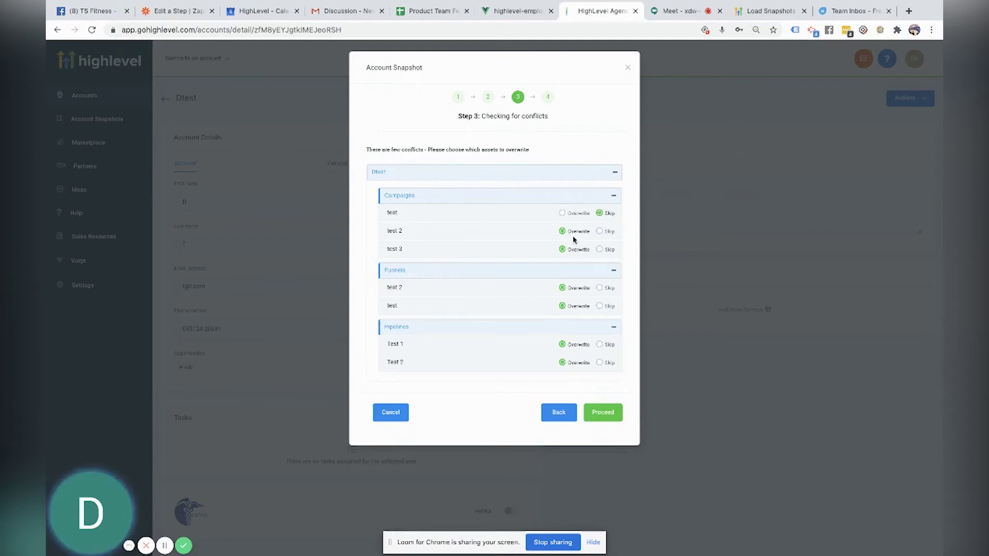
left_click(605, 291)
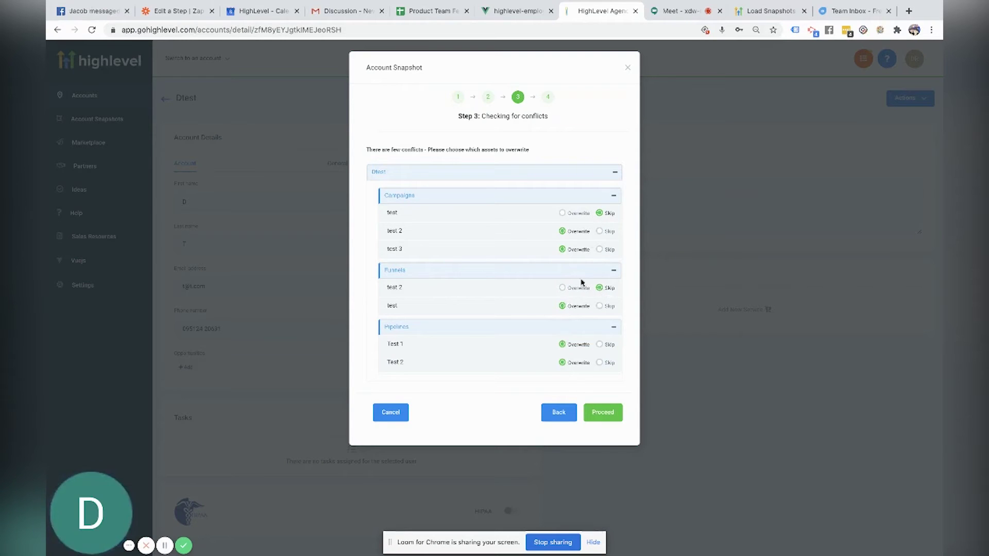
left_click(562, 213)
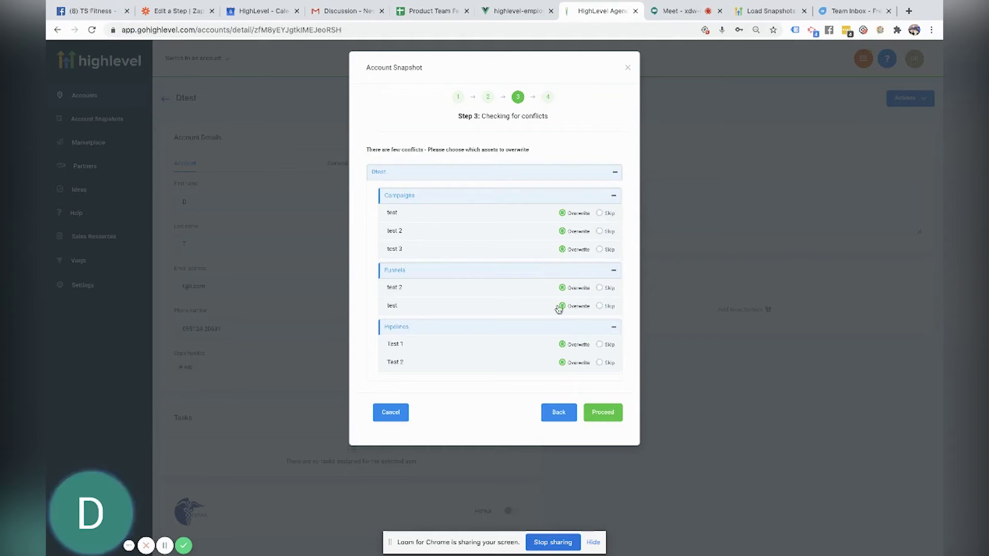
left_click(603, 412)
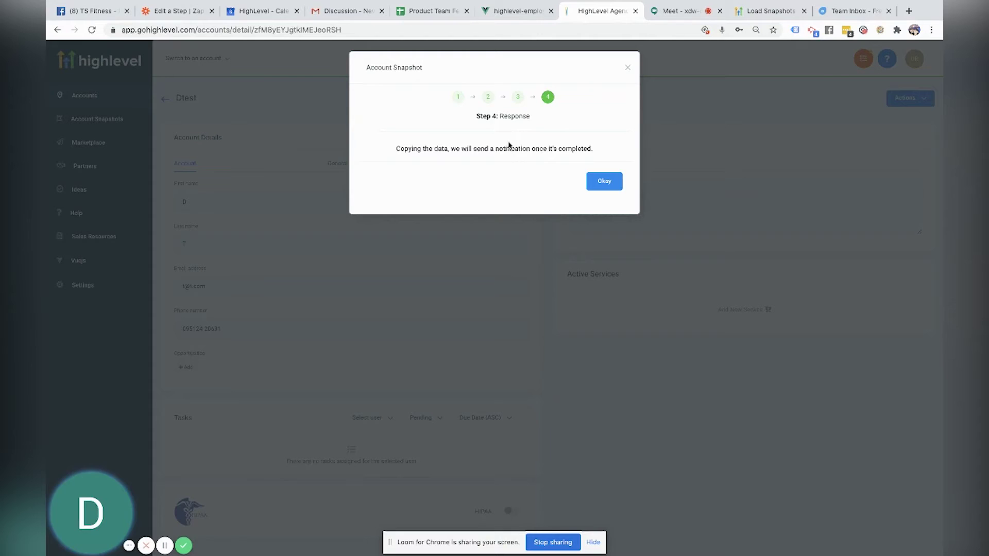
Acknowledge the Step 4 data-copying message with Okay.
left_click(614, 183)
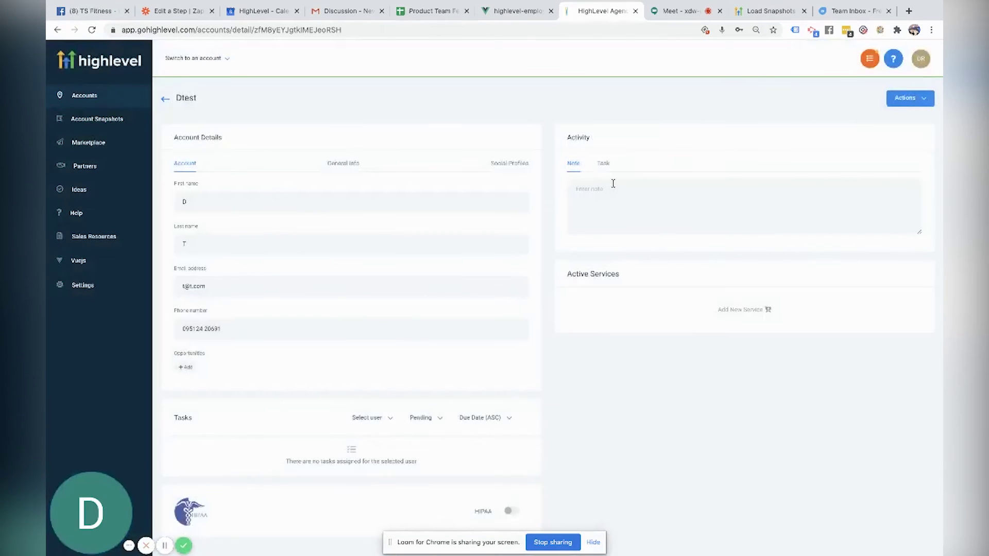
Open Dtest from the snapshot-loaded notification and check the Test 1 and Test 2 pipelines.
left_click(869, 60)
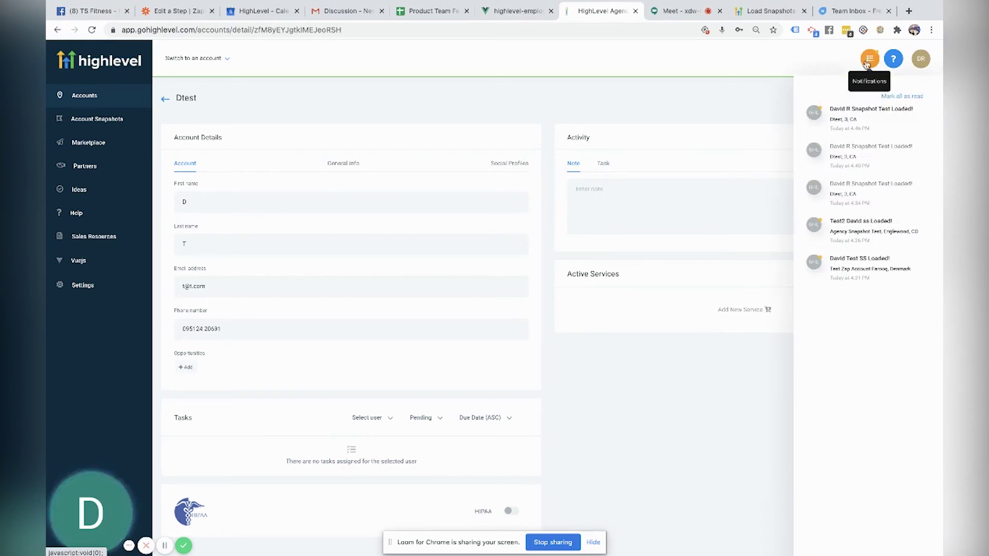
left_click(877, 128)
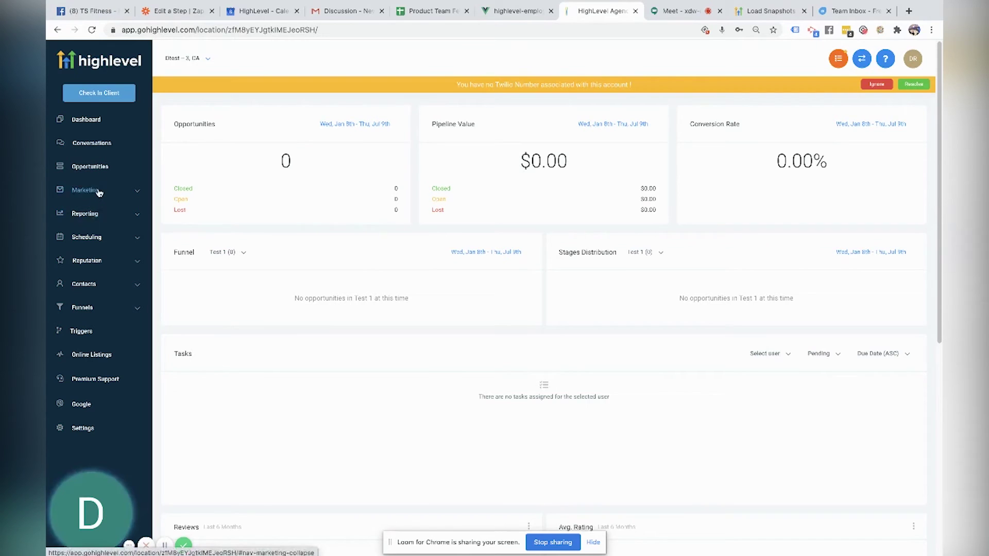
left_click(97, 166)
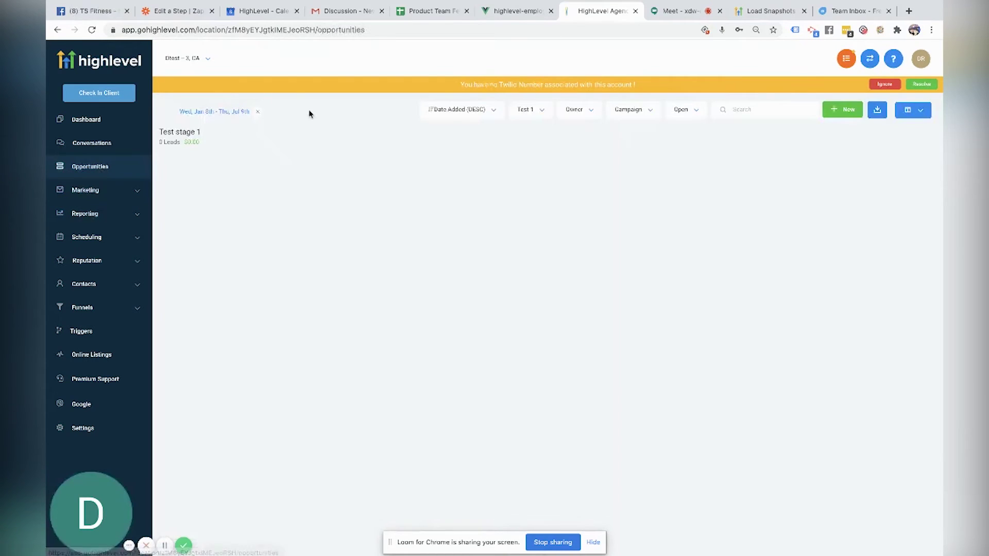
left_click(527, 111)
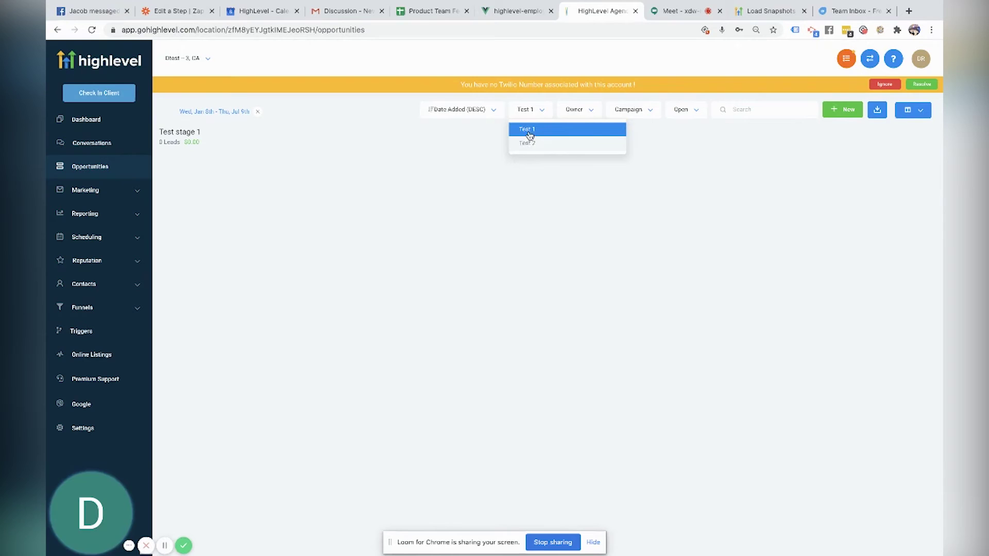
left_click(531, 146)
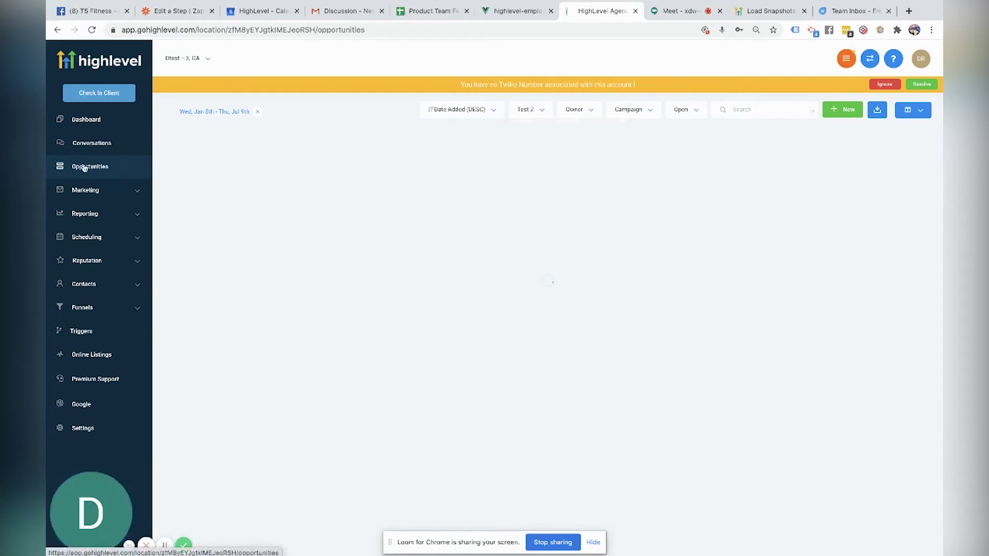
Check the campaigns test through test 3, then the test and test 2 funnels.
left_click(112, 192)
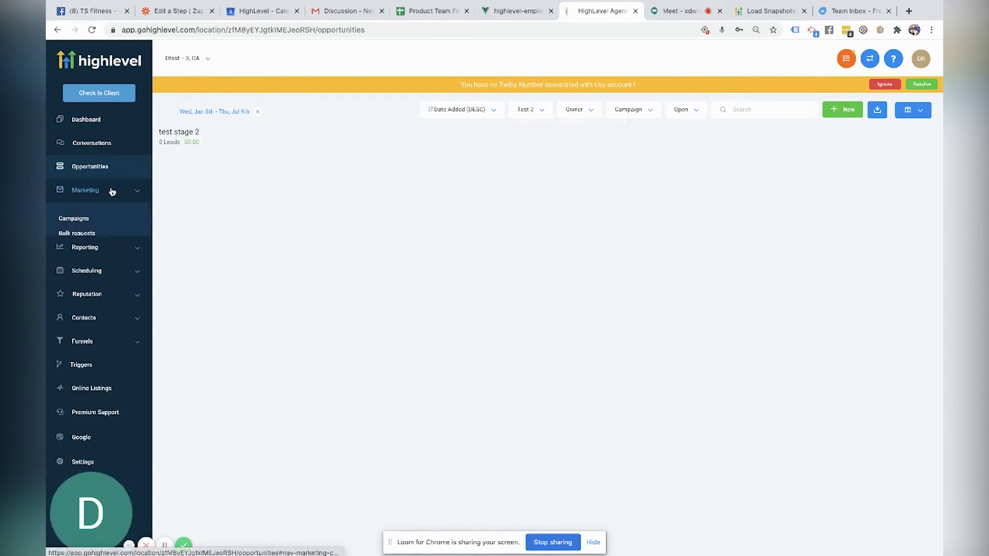
left_click(93, 220)
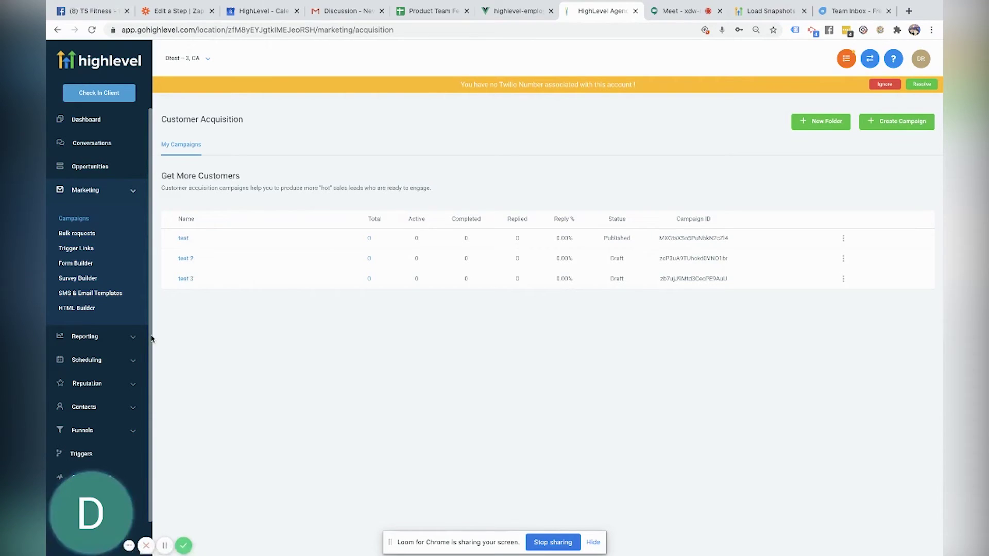
scroll(102, 446, "down", 1)
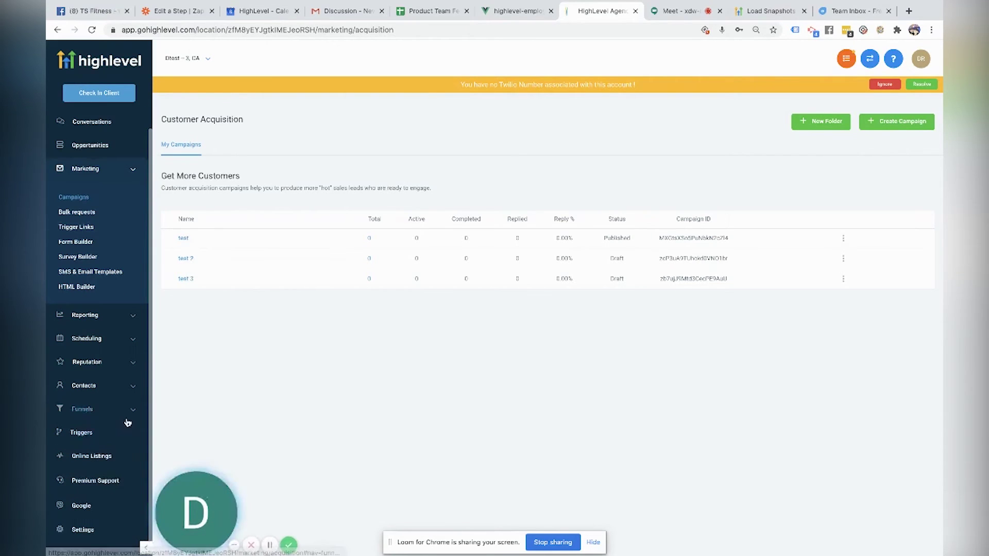
left_click(87, 410)
left_click(89, 445)
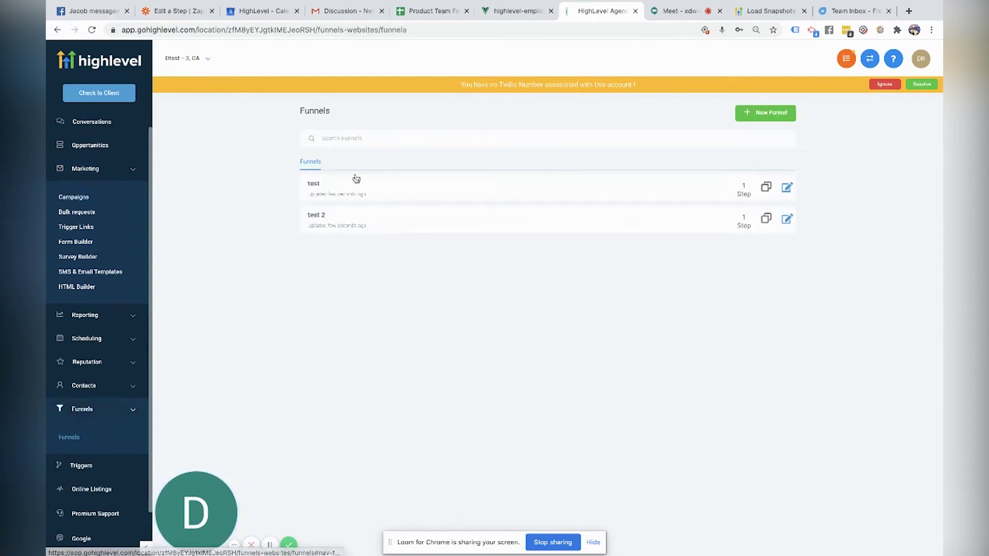
scroll(125, 431, "down", 1)
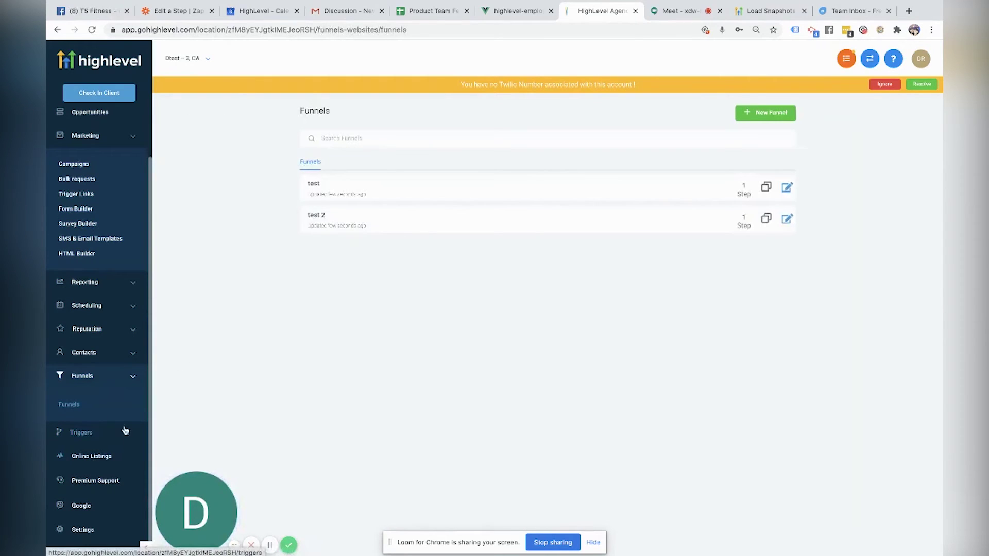
left_click(94, 436)
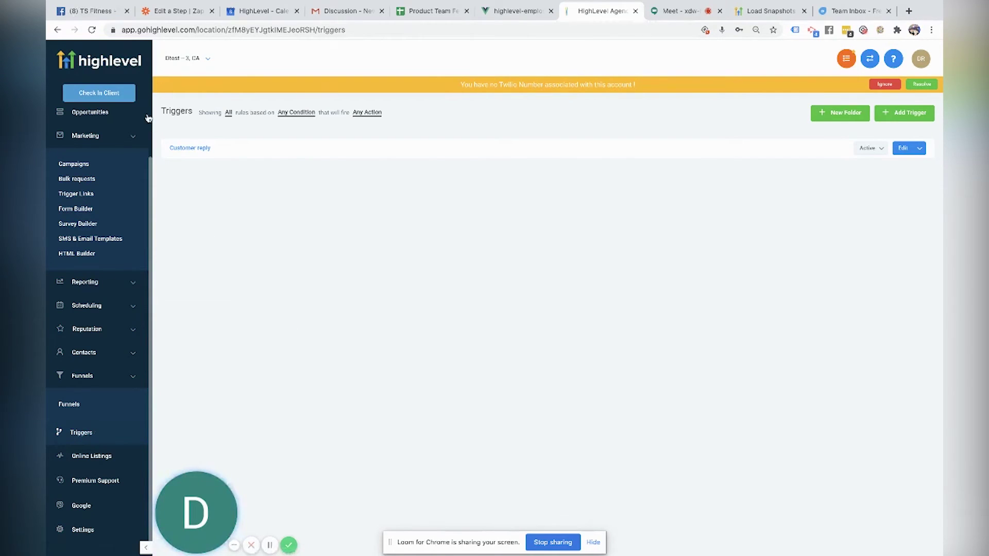
scroll(102, 193, "up", 2)
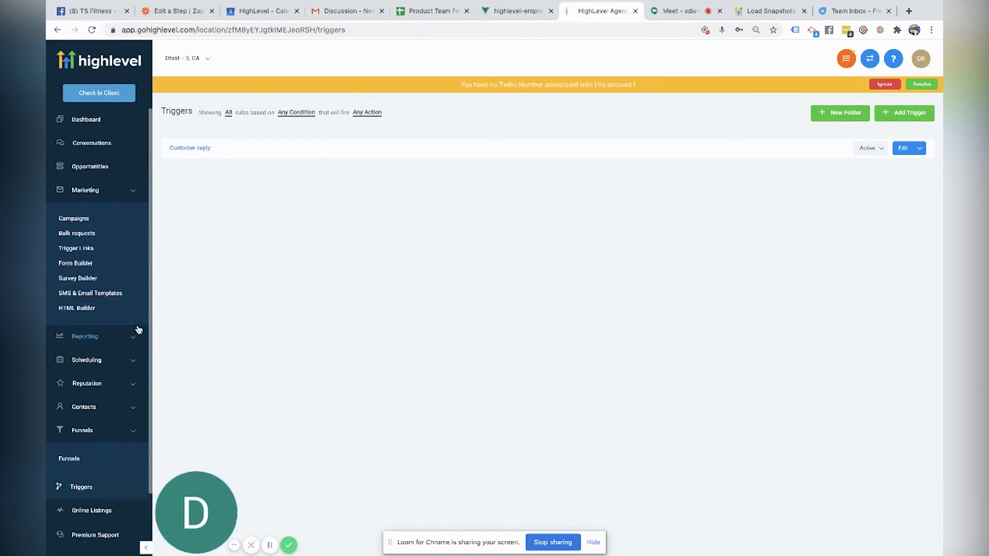
scroll(138, 334, "down", 1)
scroll(126, 261, "up", 1)
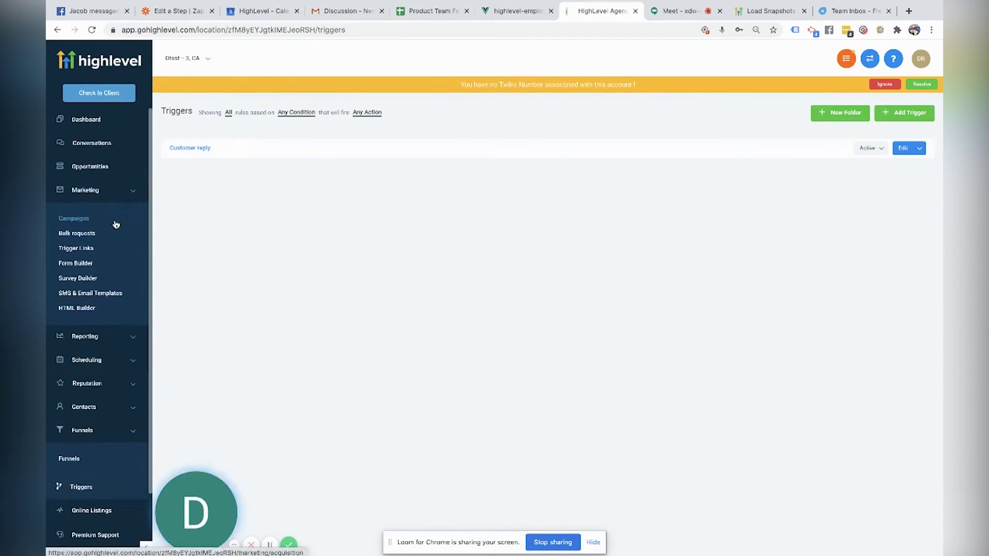
scroll(128, 361, "down", 1)
scroll(121, 257, "up", 1)
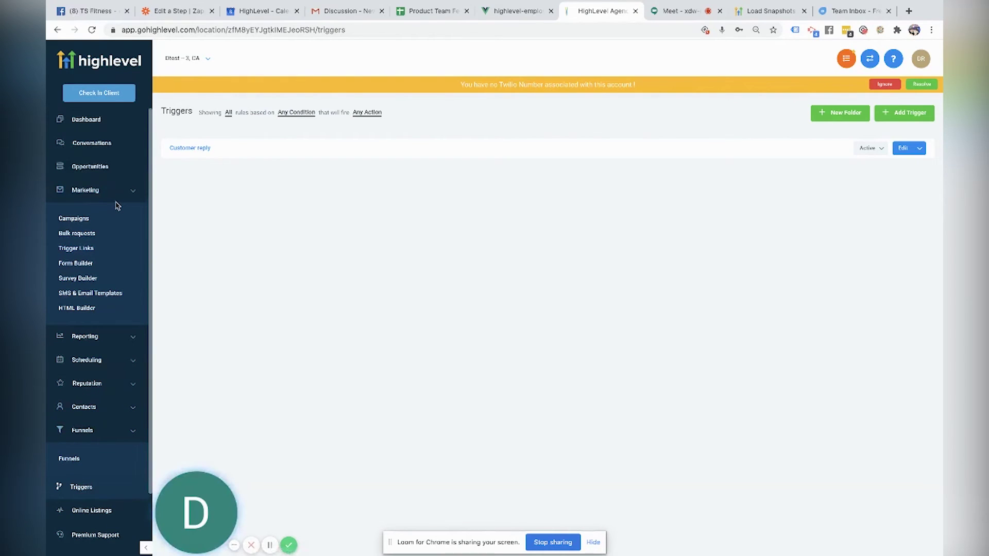
scroll(119, 204, "down", 1)
scroll(119, 204, "up", 1)
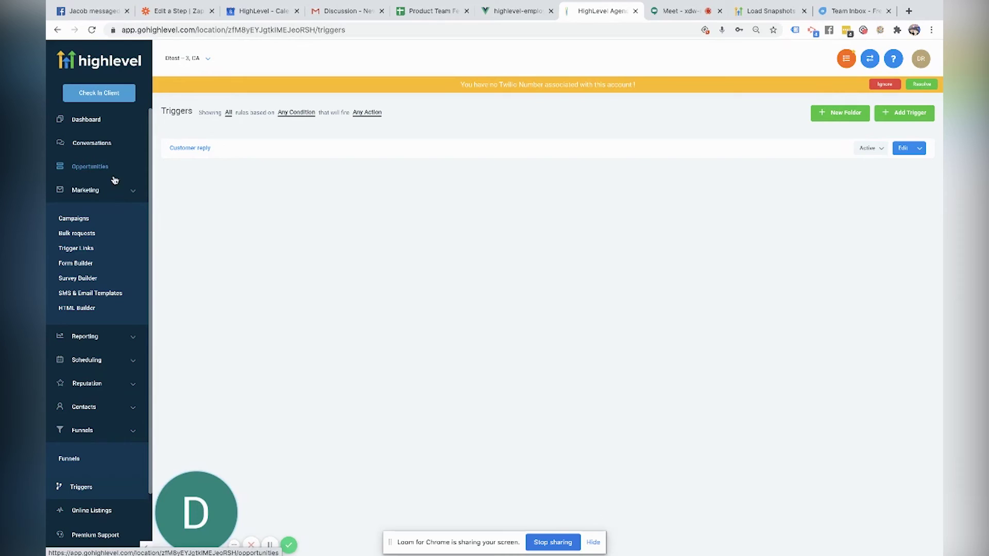
scroll(119, 190, "down", 1)
scroll(119, 190, "up", 1)
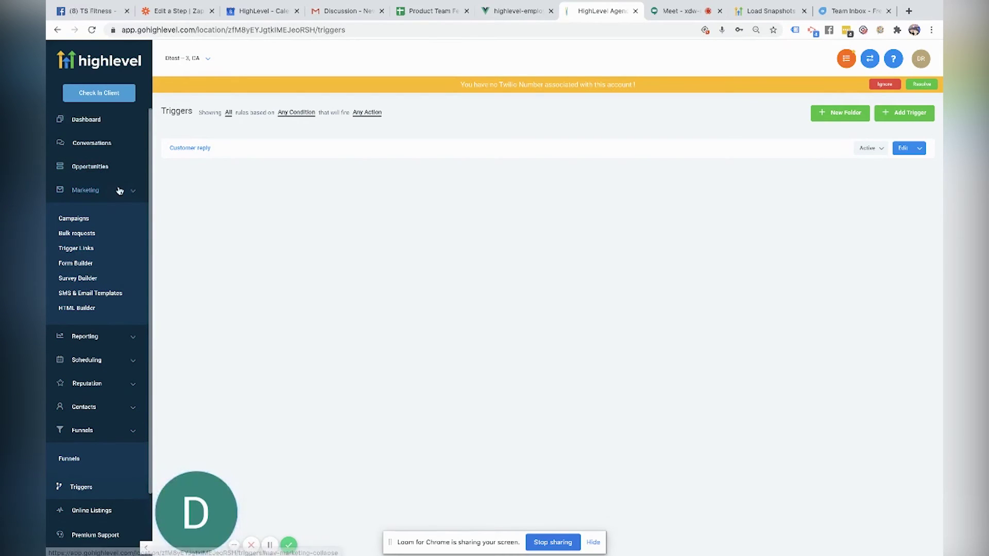
scroll(116, 204, "down", 1)
scroll(111, 197, "up", 1)
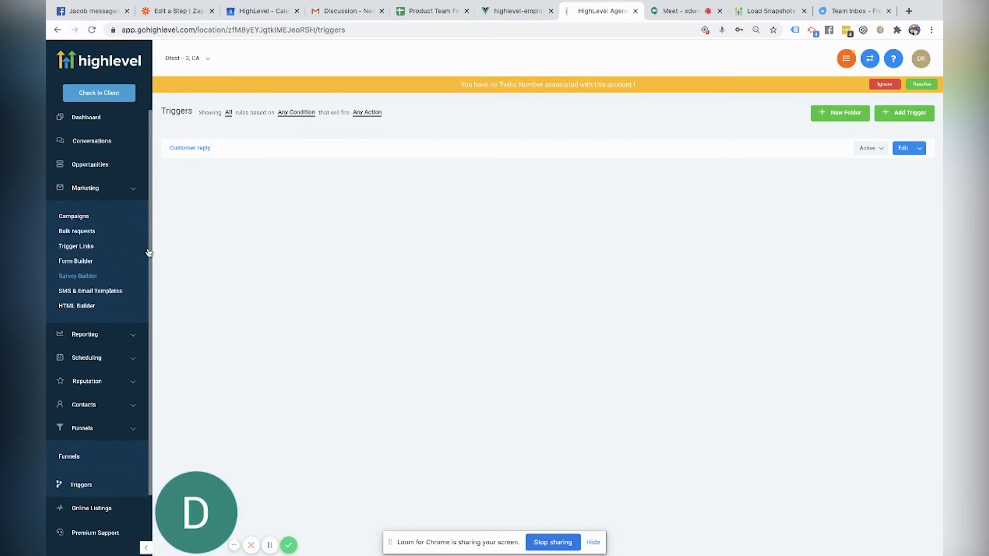
Focus the browser window showing the agency Accounts list.
scroll(119, 249, "down", 1)
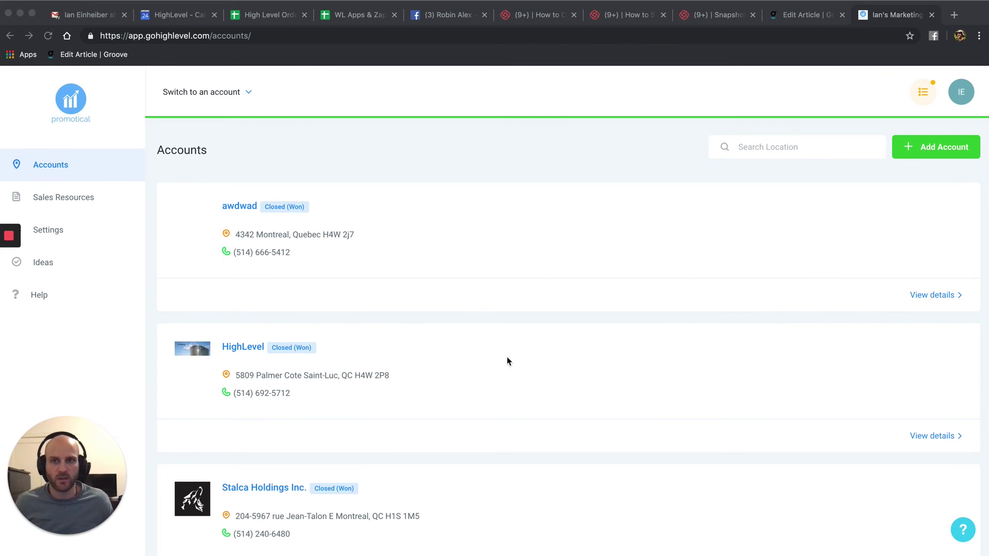
left_click(512, 312)
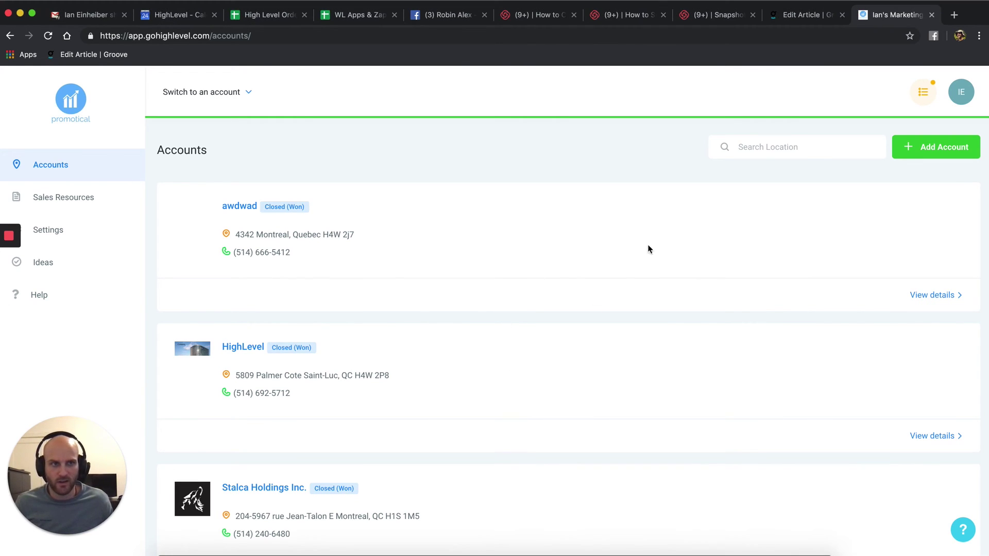
Paste the snapshot share link into a new tab and load it.
left_click(955, 17)
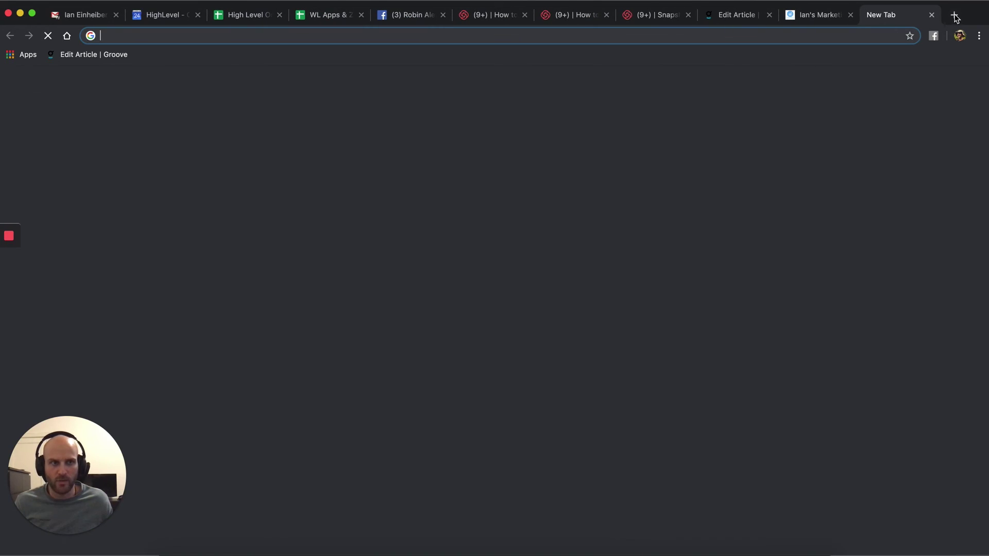
type("https://affiliates.gohighlevel.com/?fp_ref=21qew&share=Qtzl35dOqOiqFt8cCGfY")
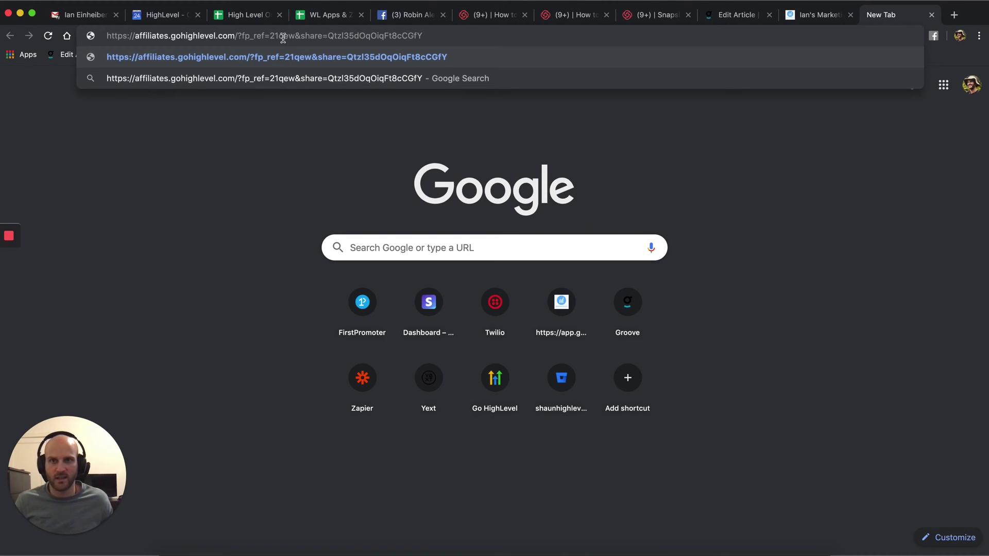
key("Return")
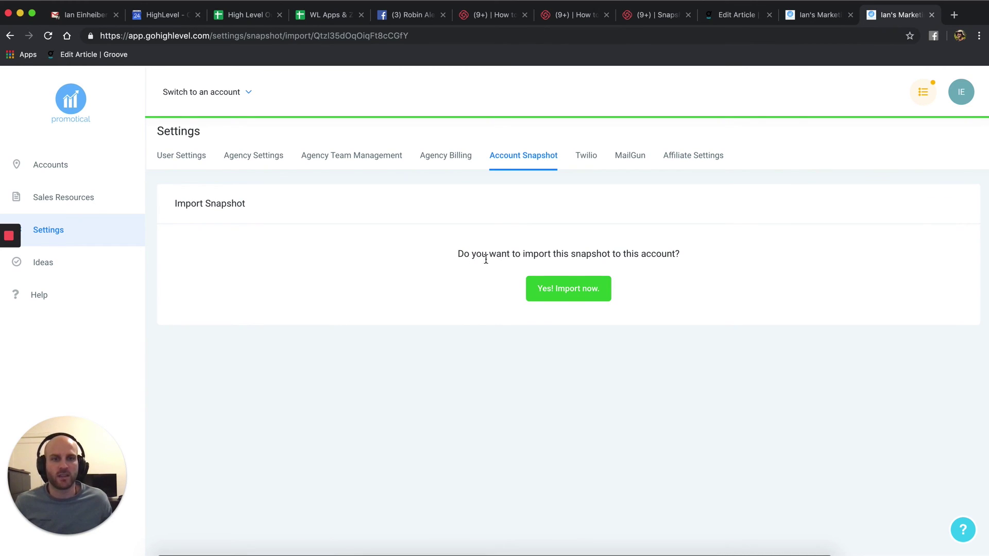
Import the Stalca snapshot, confirm it under Imported Snapshots, and close the duplicate Accounts tab.
left_click(584, 294)
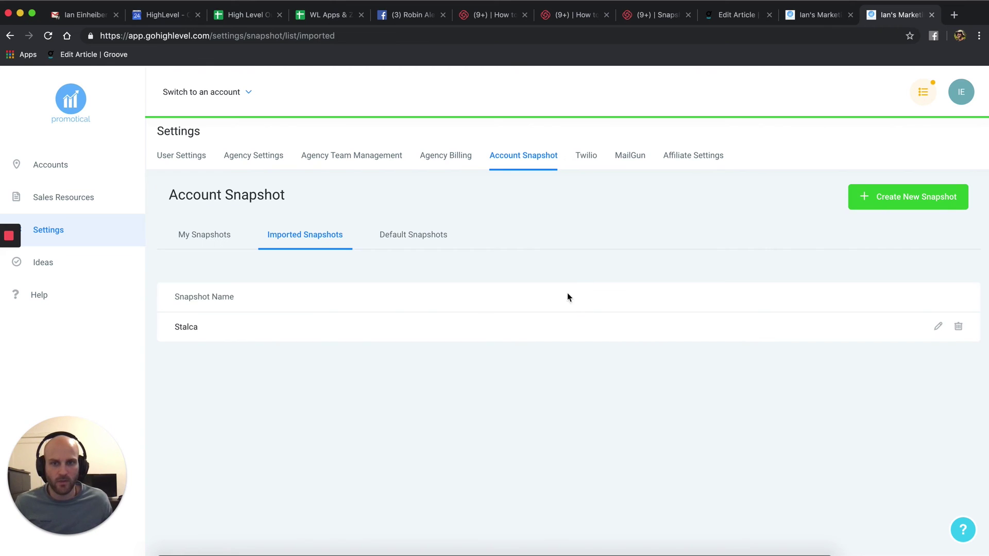
left_click(57, 235)
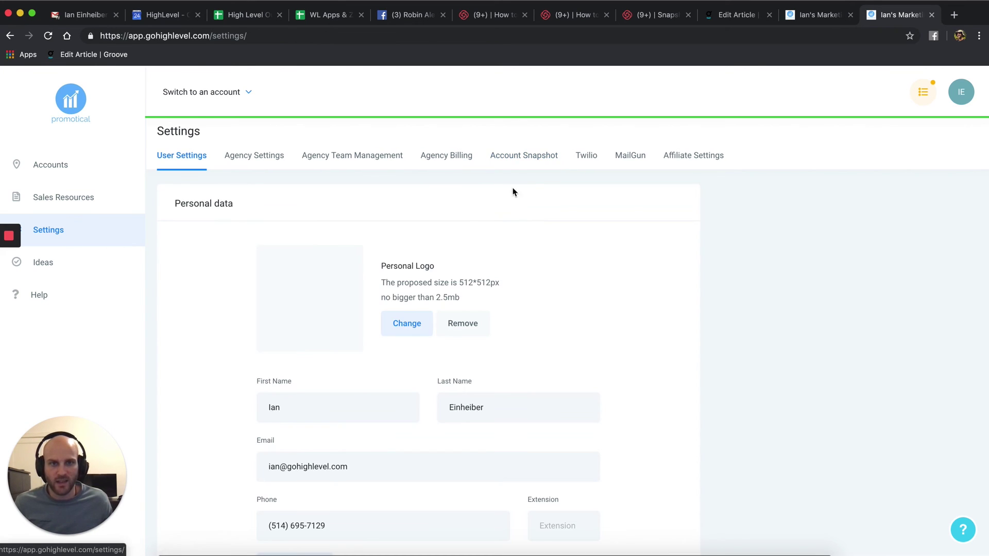
left_click(528, 164)
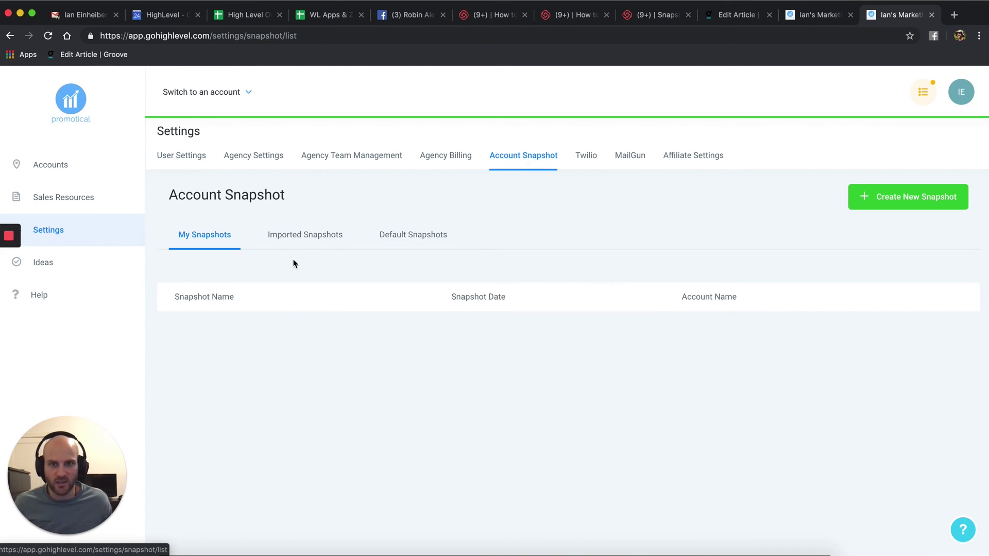
left_click(304, 237)
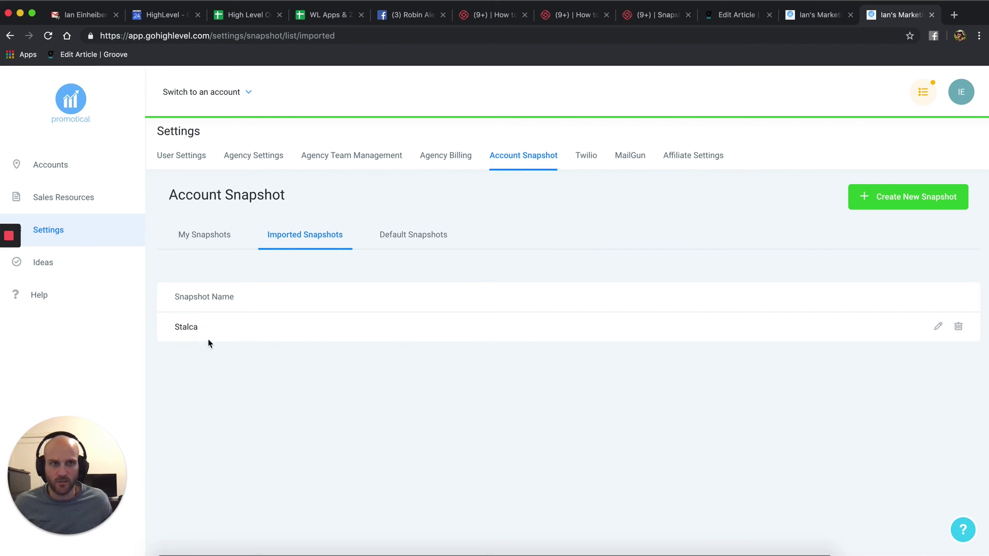
left_click(824, 15)
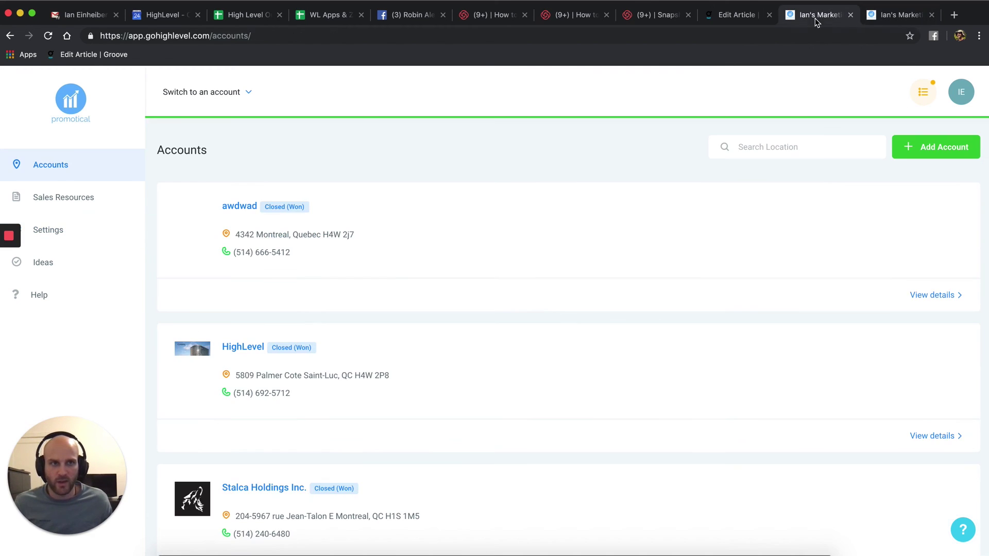
left_click(850, 16)
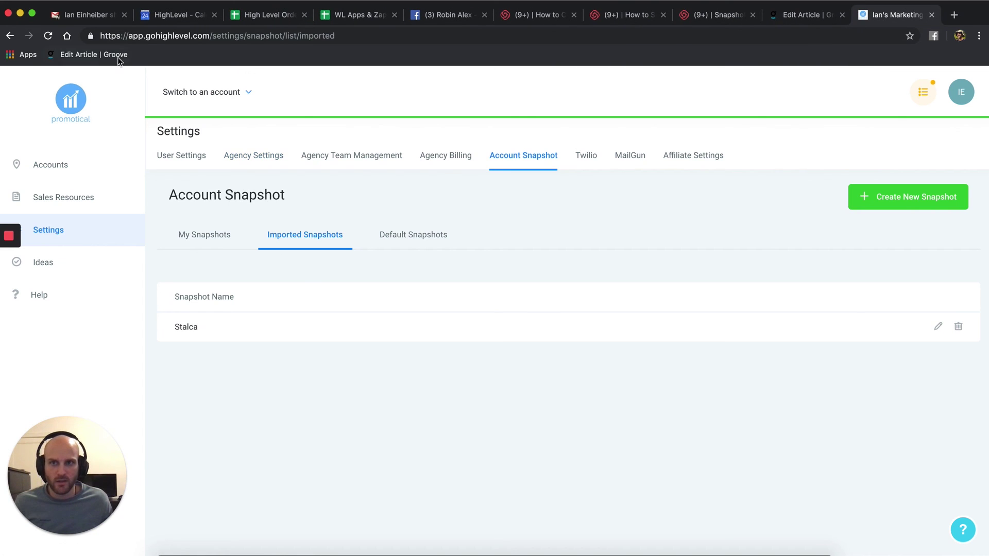
In Gmail, follow the 'Click here' import link in the shared account snapshot email.
left_click(83, 19)
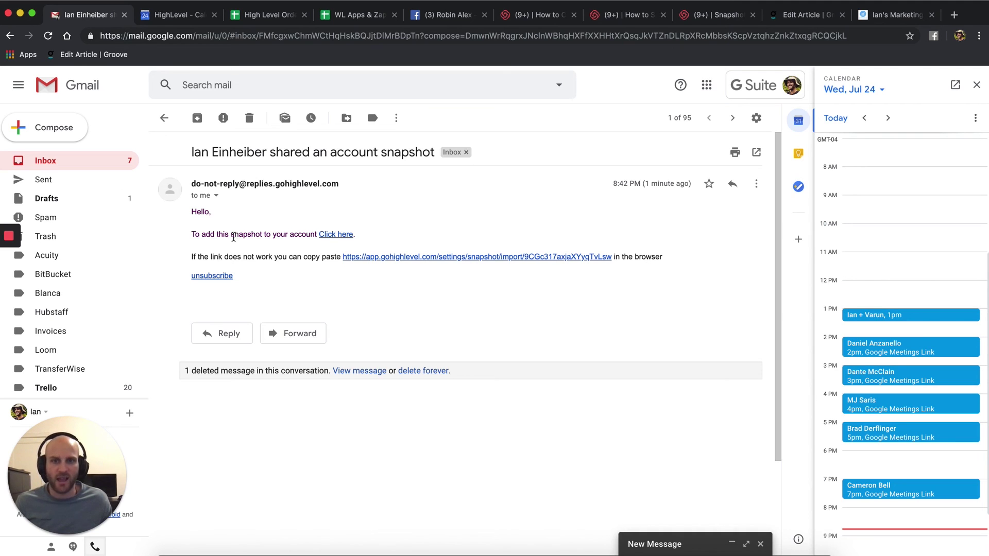
left_click(341, 235)
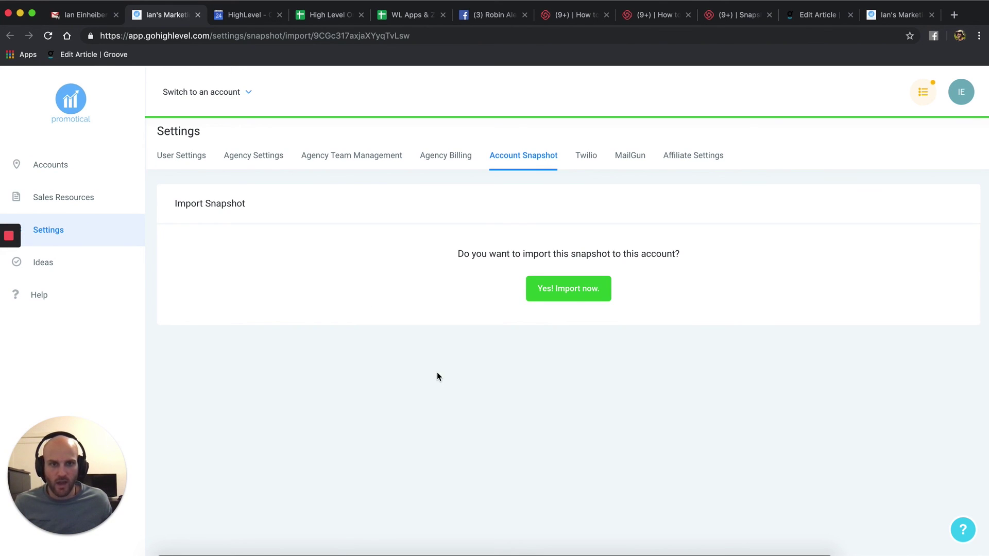
Confirm the emailed HighLevel snapshot import so it joins Stalca, then close the duplicate tab.
left_click(578, 291)
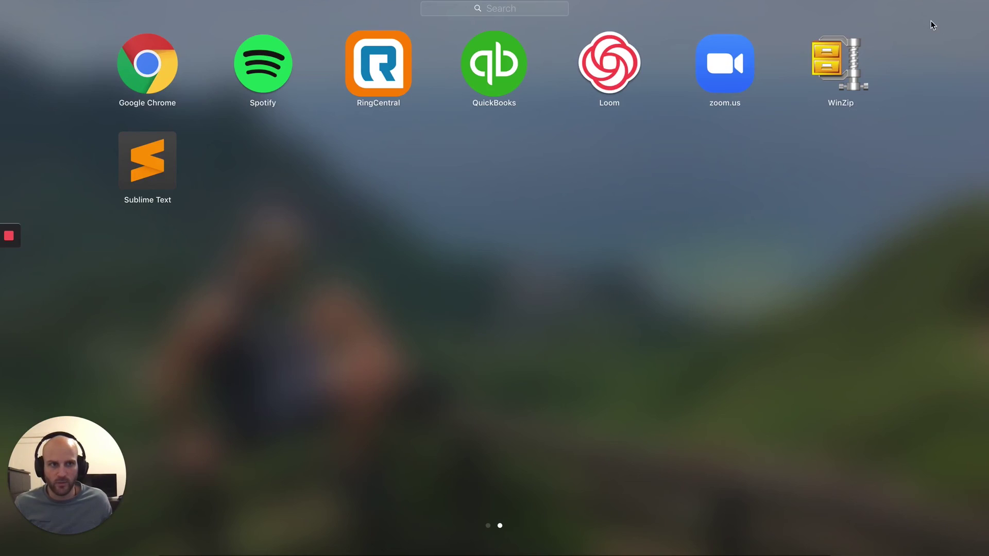
left_click(930, 23)
left_click(932, 16)
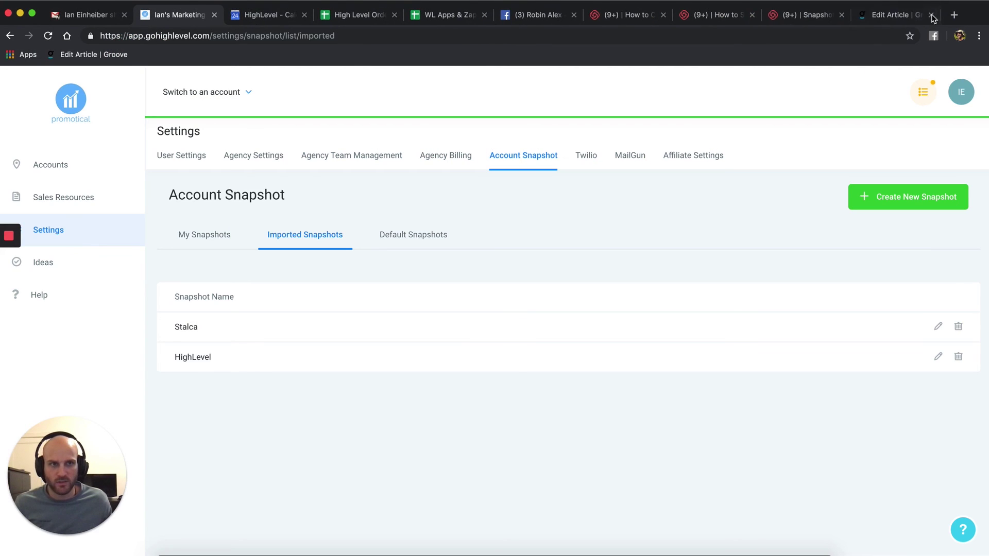